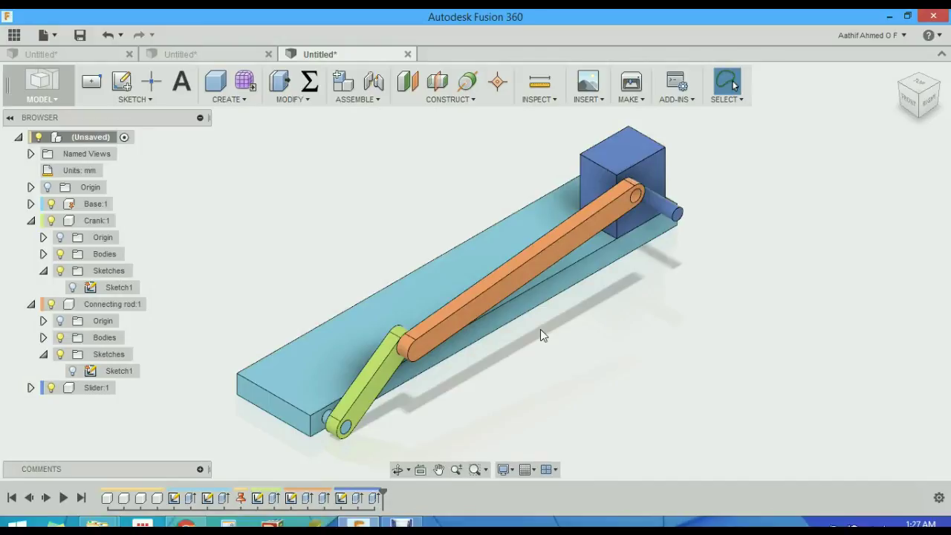
Step: Examine the crank, connecting rod and slider of the mechanism up close
left_click_drag(540, 329, 589, 309)
left_click_drag(588, 314, 645, 318)
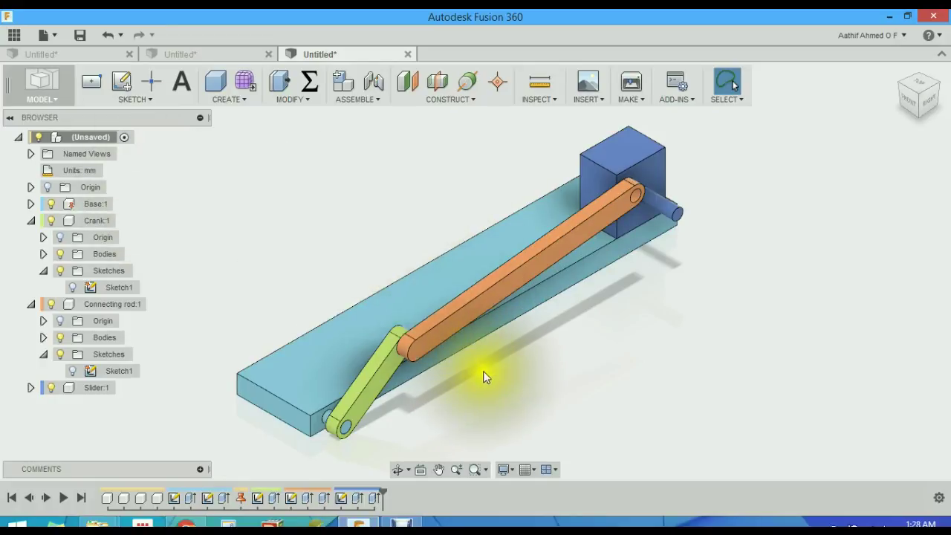
middle_click_drag(483, 376, 469, 349, "shift")
scroll(445, 300, "up", 2)
middle_click_drag(441, 302, 476, 276)
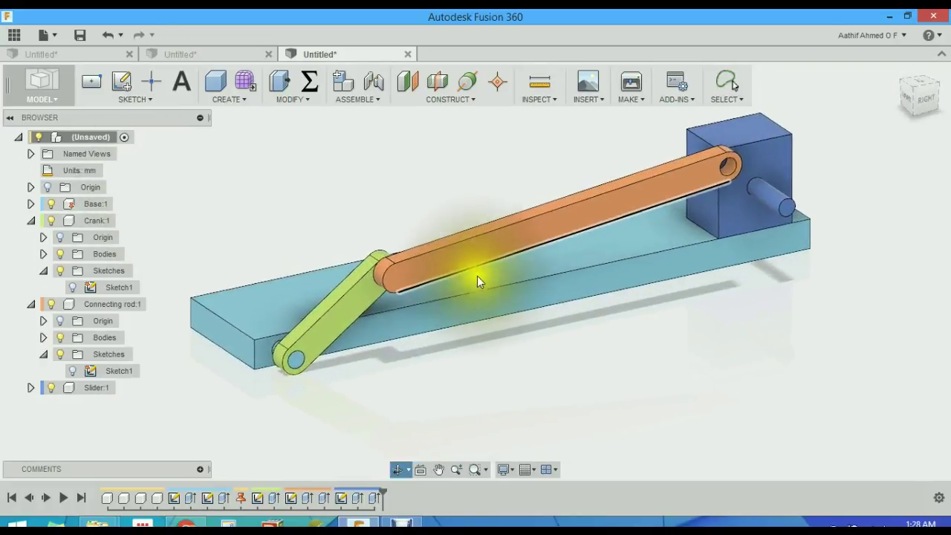
scroll(477, 279, "up", 3)
scroll(341, 304, "up", 1)
middle_click_drag(347, 315, 316, 365)
scroll(316, 365, "down", 1)
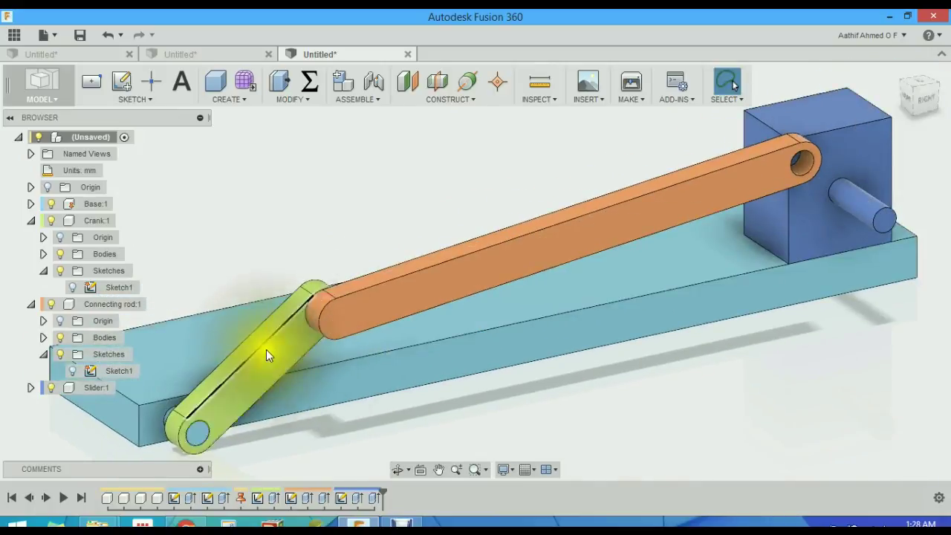
left_click_drag(493, 282, 490, 277)
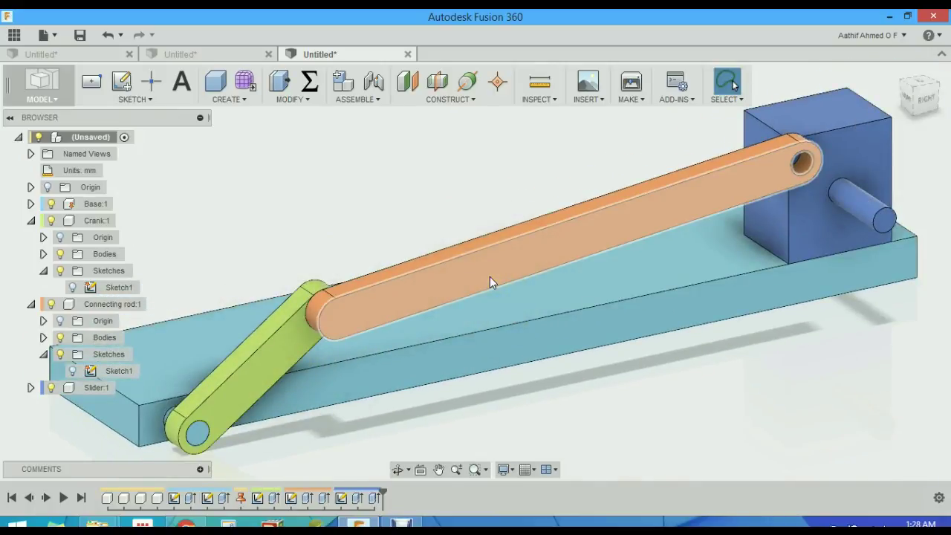
Step: Add a user parameter named Crank_lenght in mm with a value of 20
left_click(309, 84)
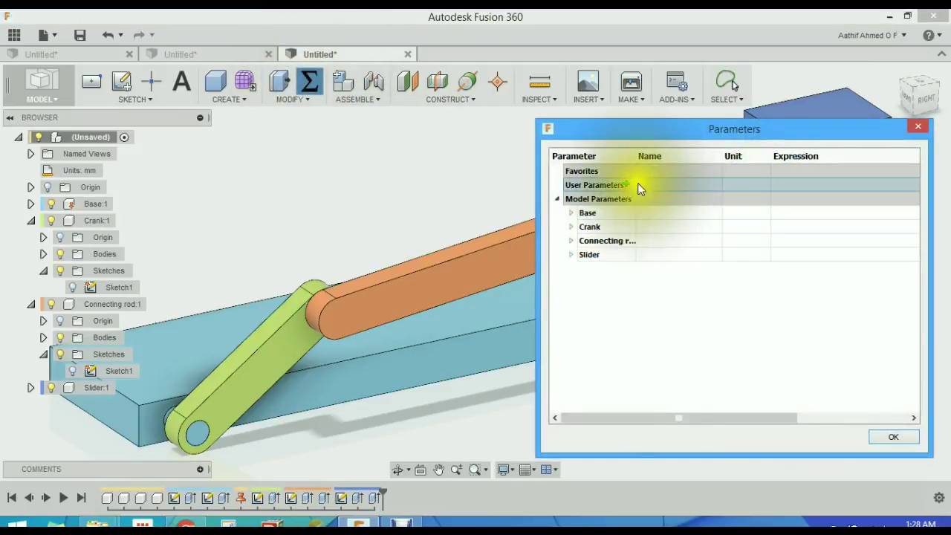
left_click(626, 184)
left_click(731, 251)
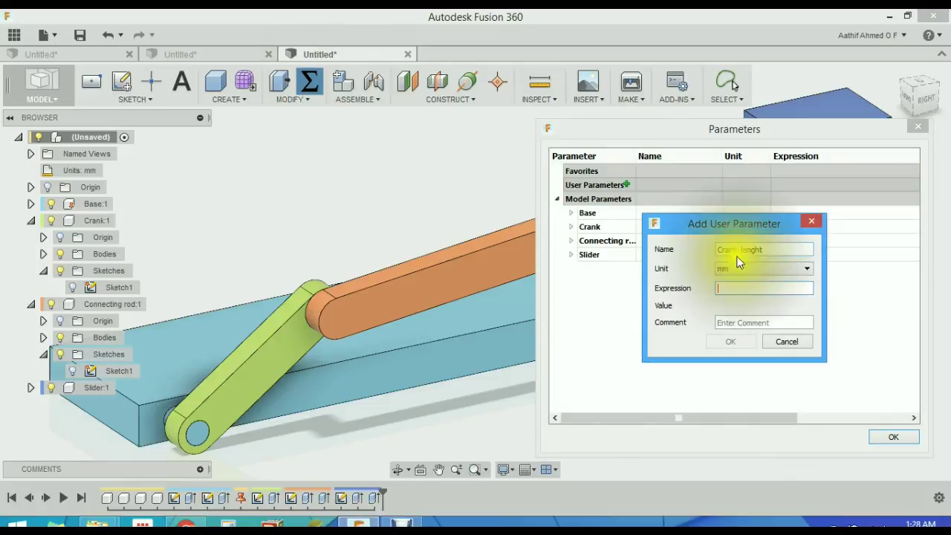
left_click(745, 264)
left_click(749, 268)
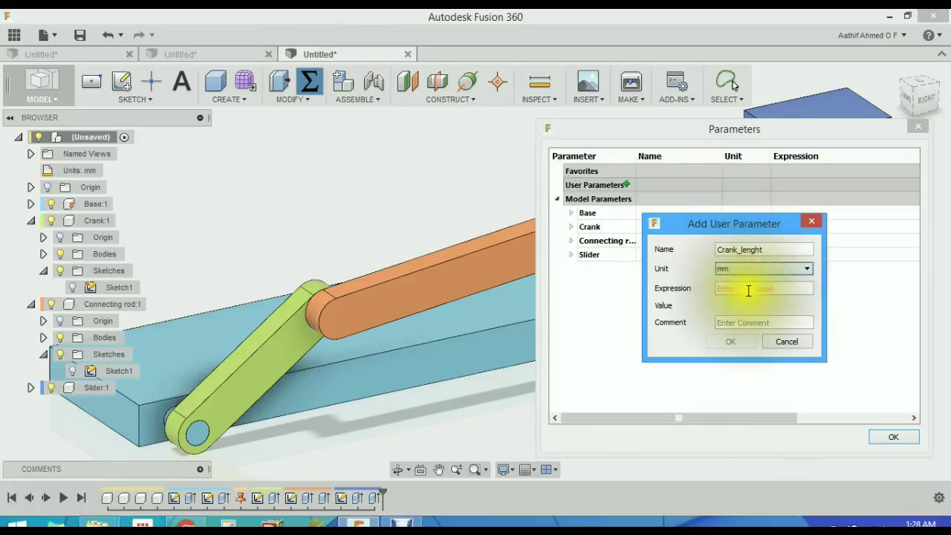
left_click(748, 289)
type("20")
key("Return")
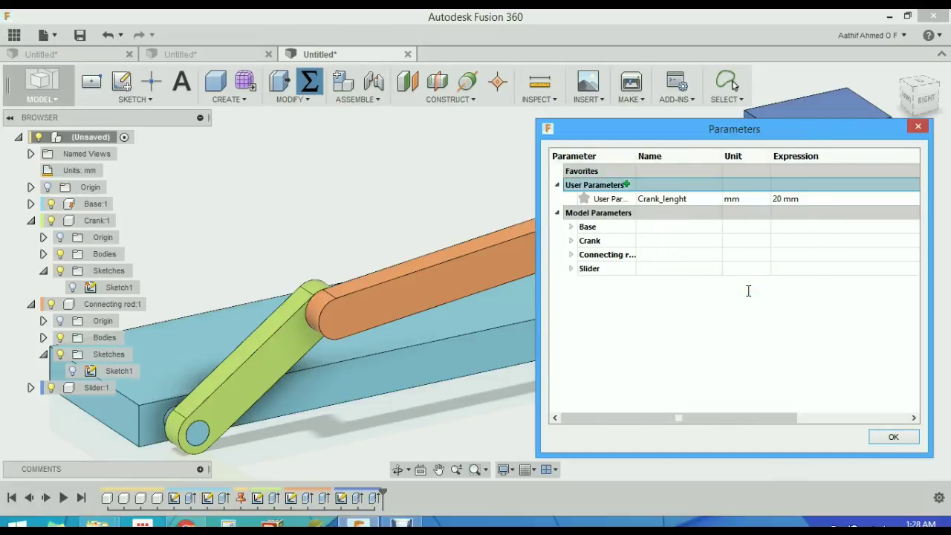
Step: Add a user parameter named Connecting_rod_length in mm with a value of 70 and finish editing the parameters
left_click(627, 184)
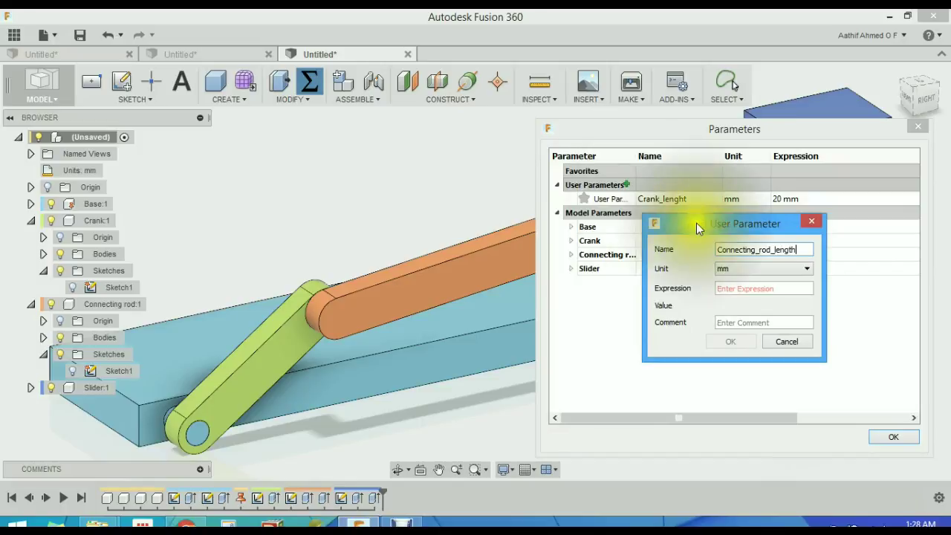
left_click(742, 271)
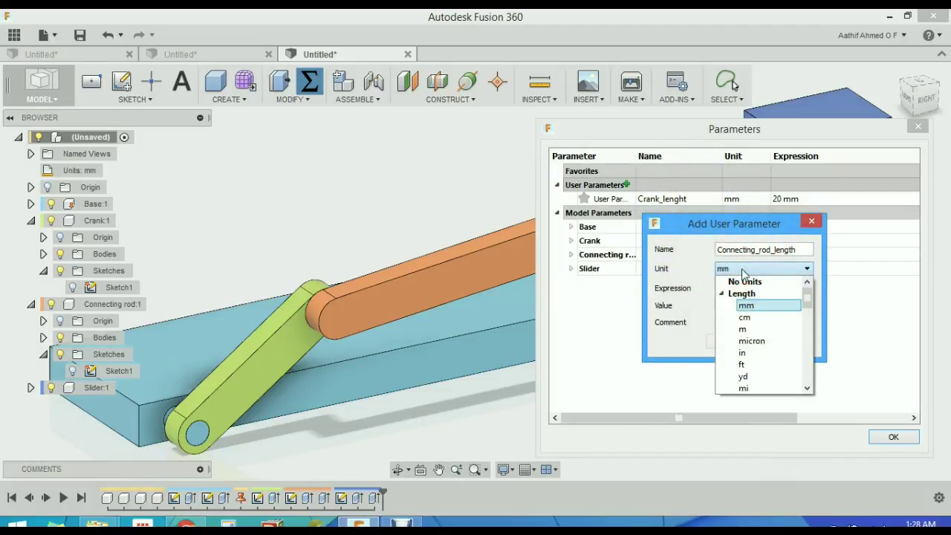
left_click(745, 269)
left_click(732, 287)
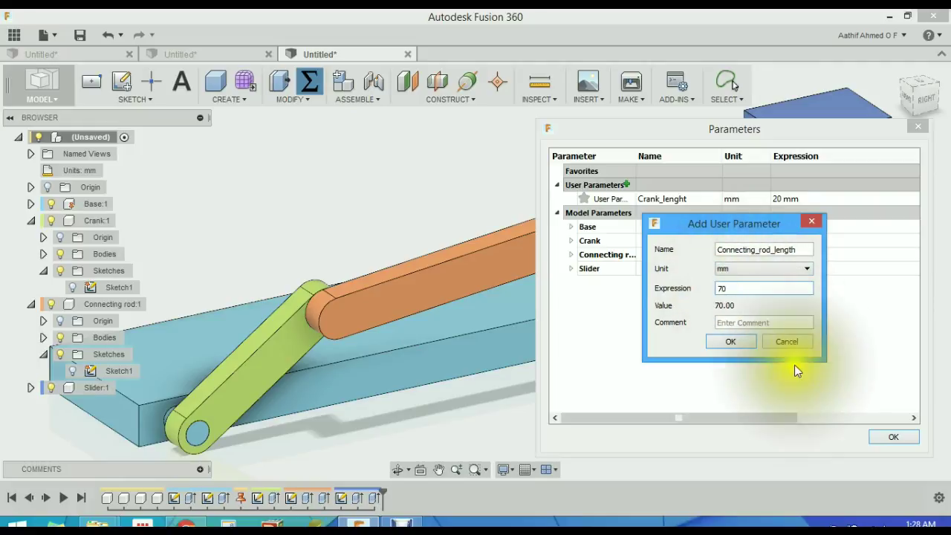
left_click(747, 342)
left_click(894, 437)
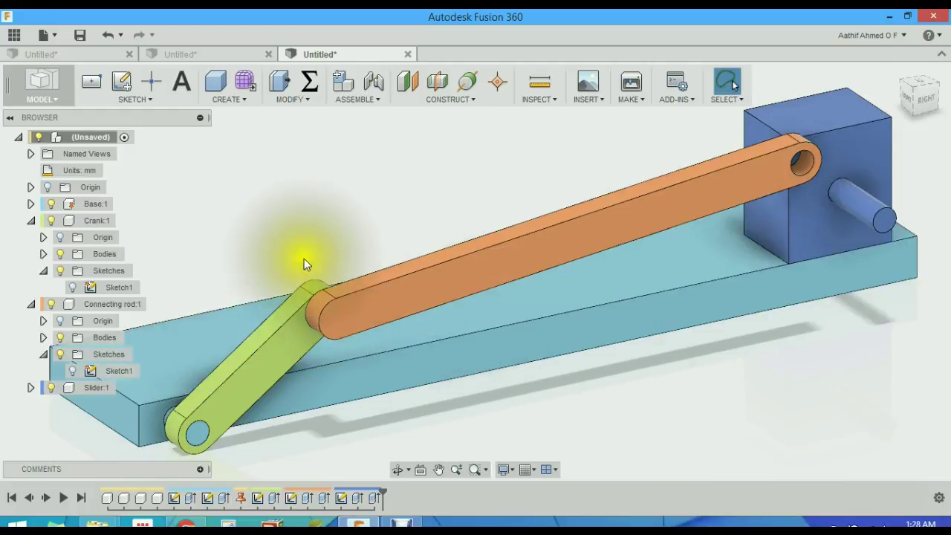
Step: Link the length dimension in the crank's sketch to the Crank_lenght parameter and finish the sketch
left_click(91, 288)
double_click(90, 288)
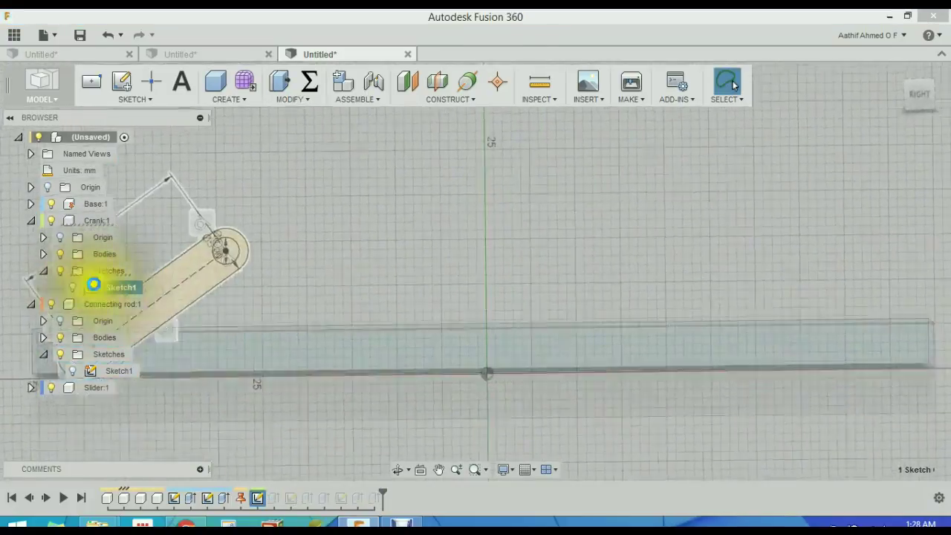
double_click(265, 248)
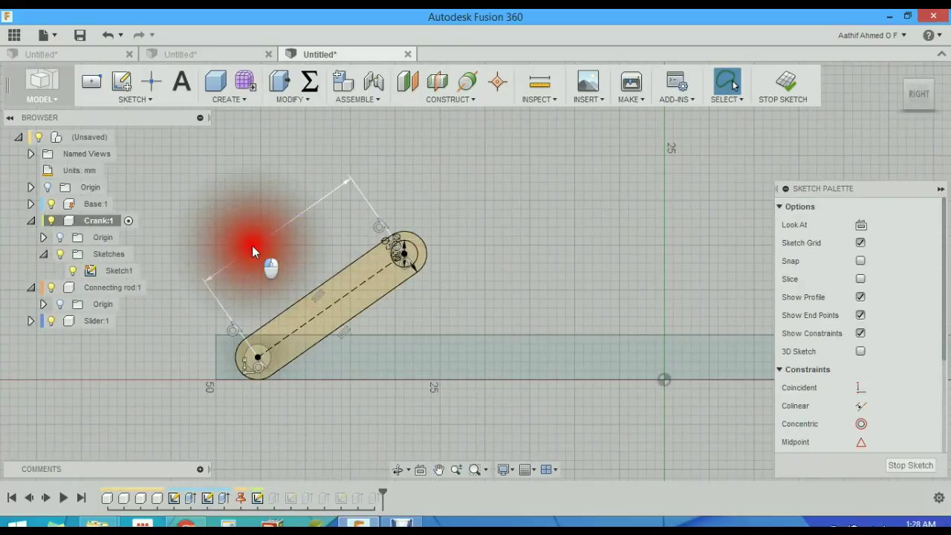
key("BackSpace")
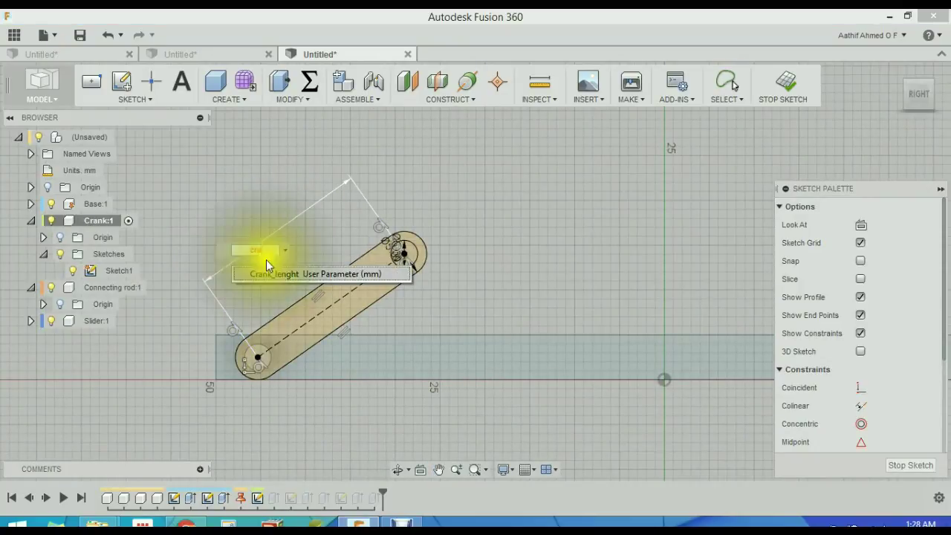
left_click(292, 272)
key("Return")
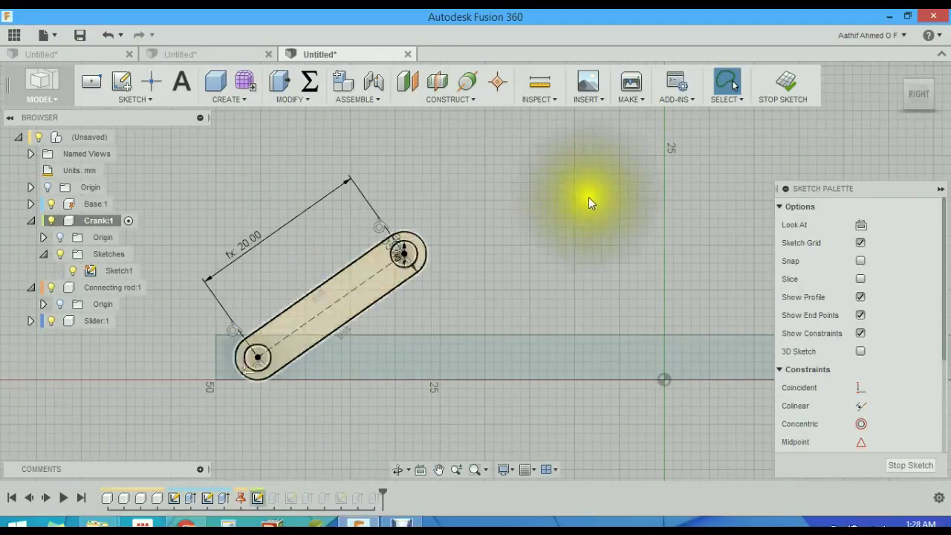
left_click(772, 97)
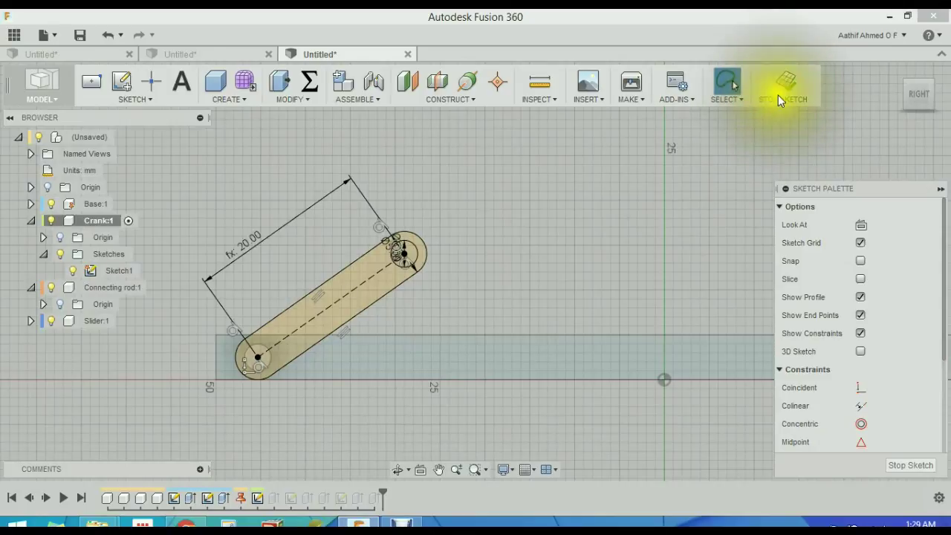
left_click(780, 93)
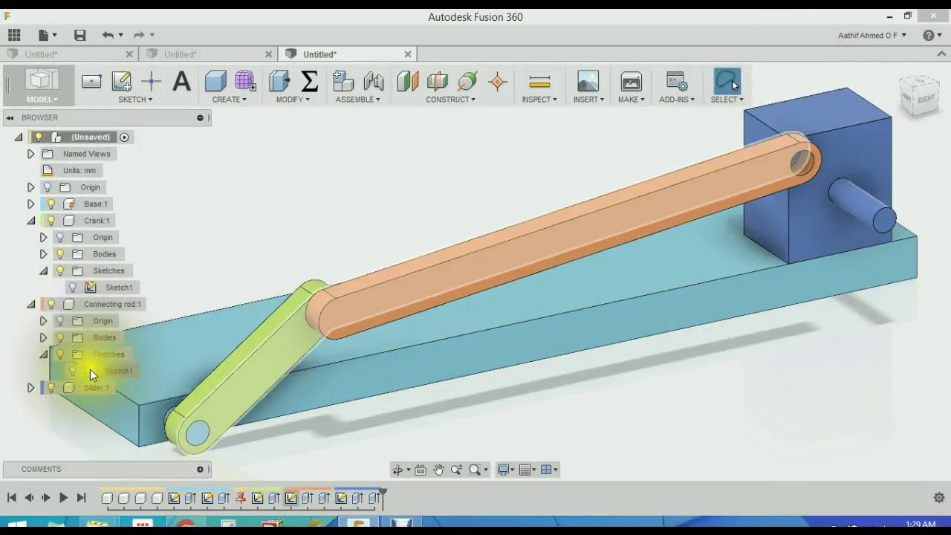
Step: Link the length dimension in the connecting rod's sketch to the Connecting_rod_length parameter and finish the sketch
double_click(90, 369)
double_click(459, 159)
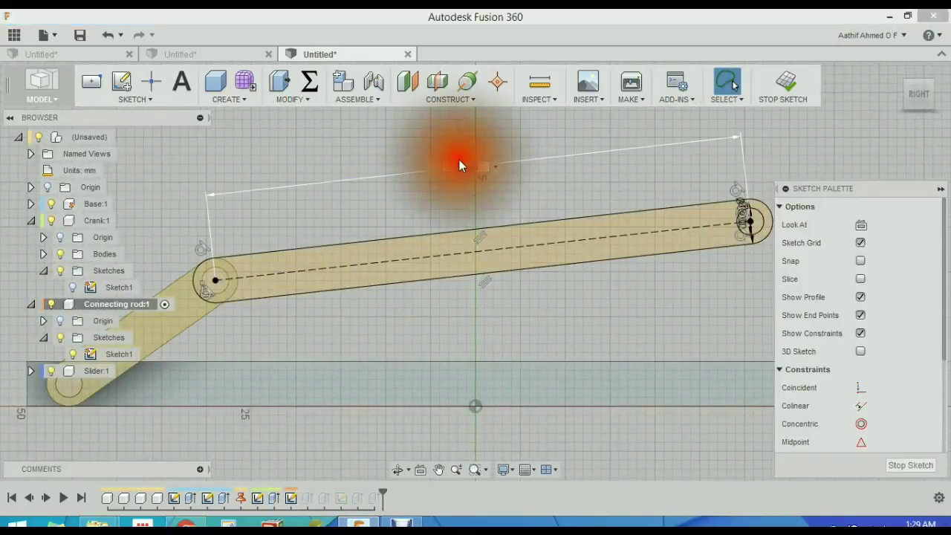
type("co")
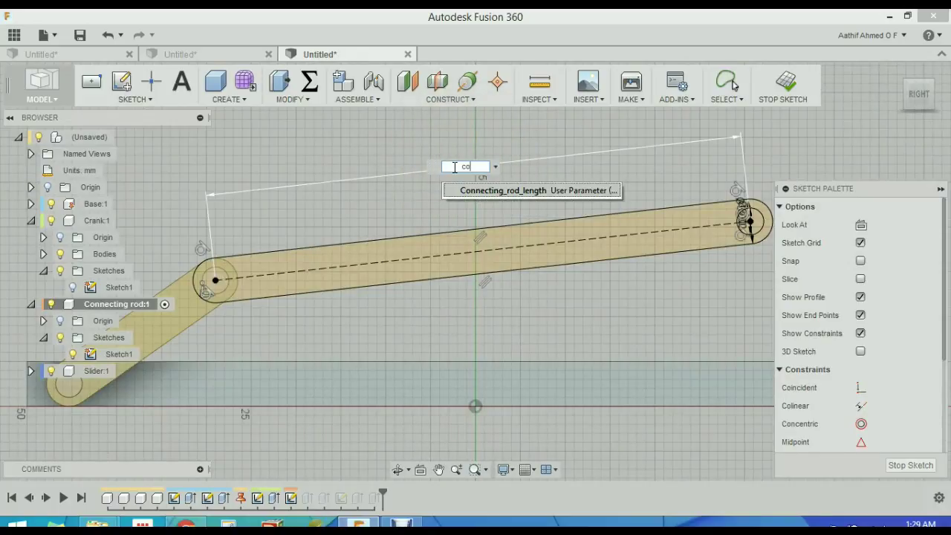
left_click(469, 168)
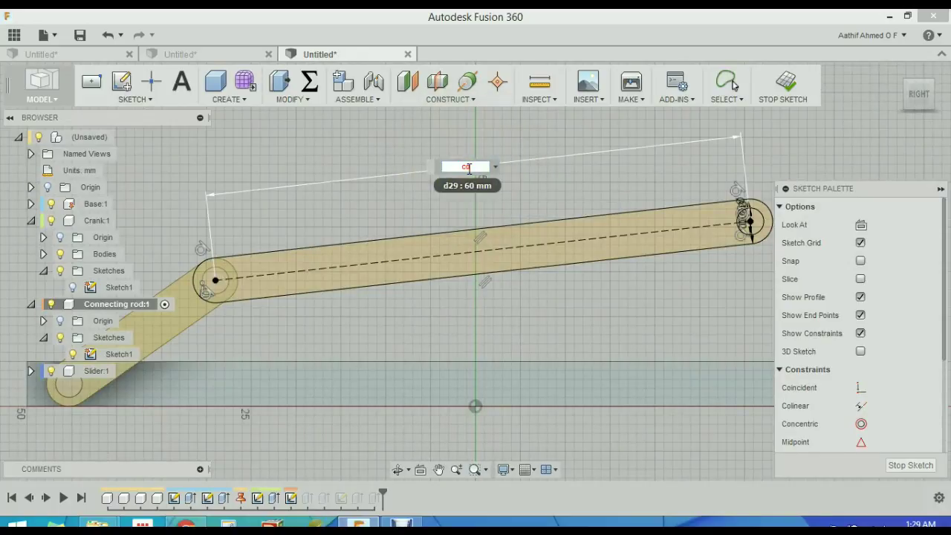
left_click(545, 189)
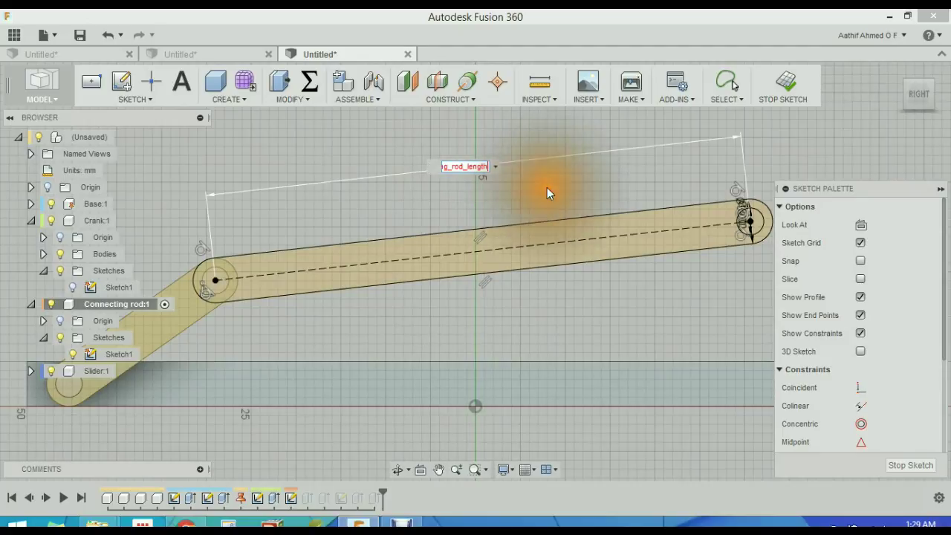
key("Return")
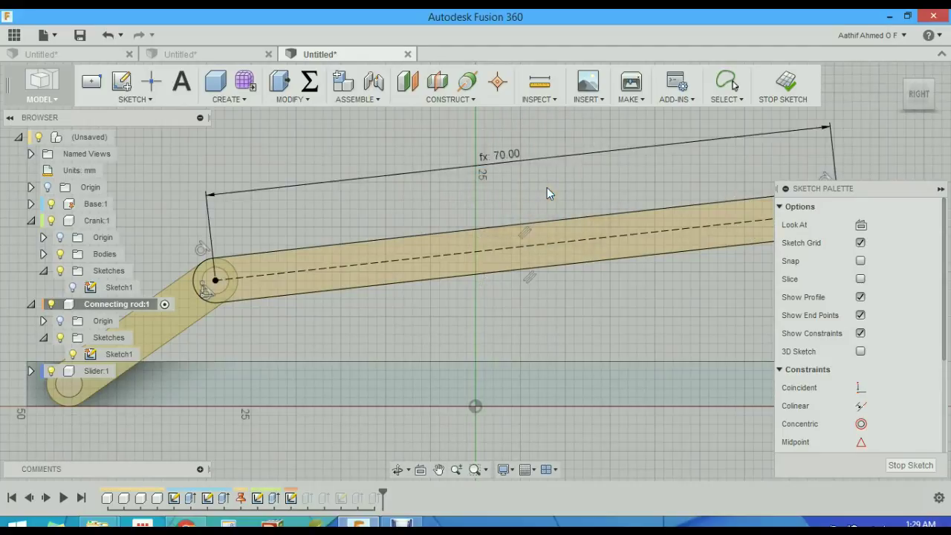
left_click(777, 88)
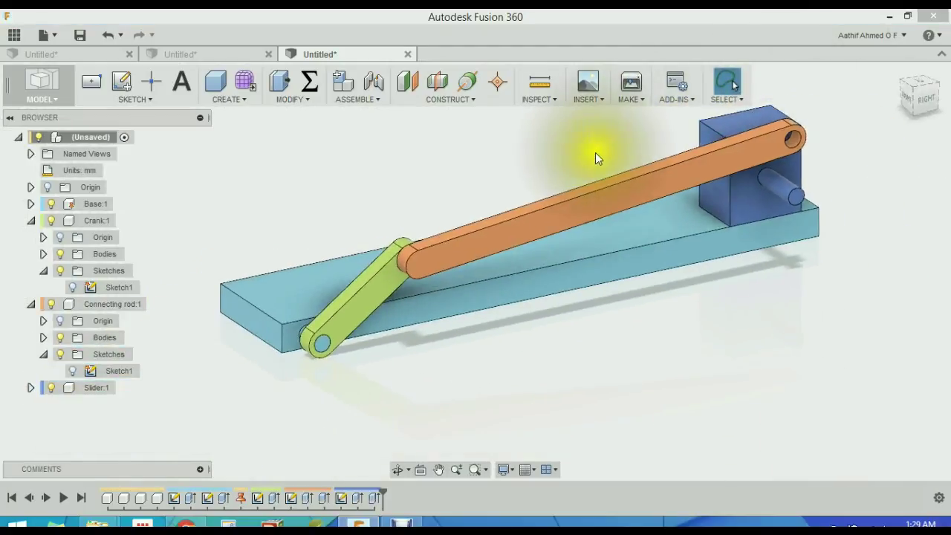
Step: Set the Connecting_rod_length user parameter to 60 mm
middle_click_drag(535, 166, 309, 179)
scroll(309, 179, "up", 2)
scroll(357, 180, "down", 3)
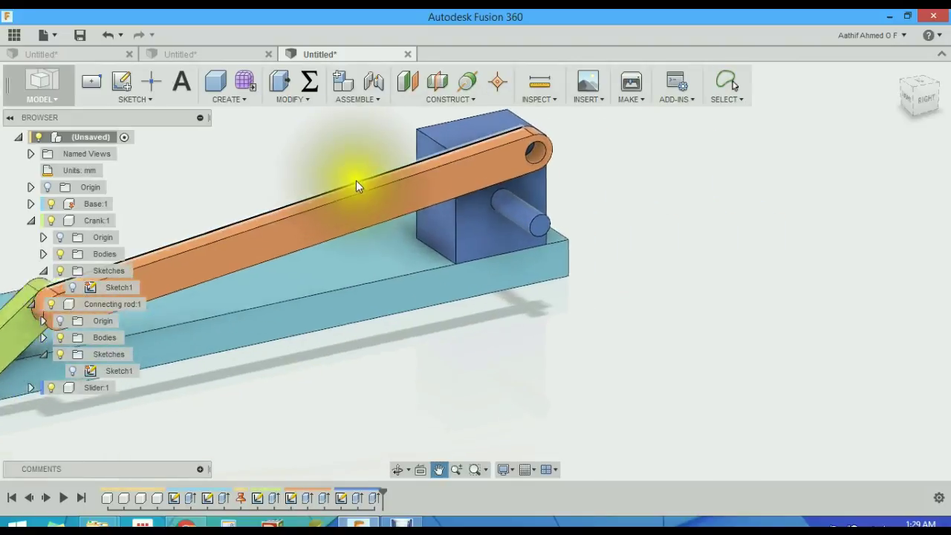
scroll(361, 180, "down", 2)
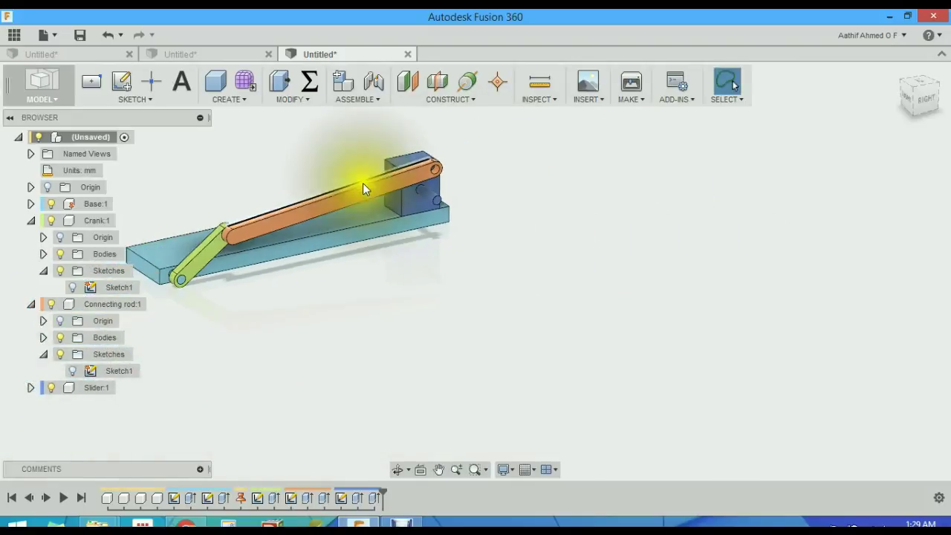
left_click(310, 81)
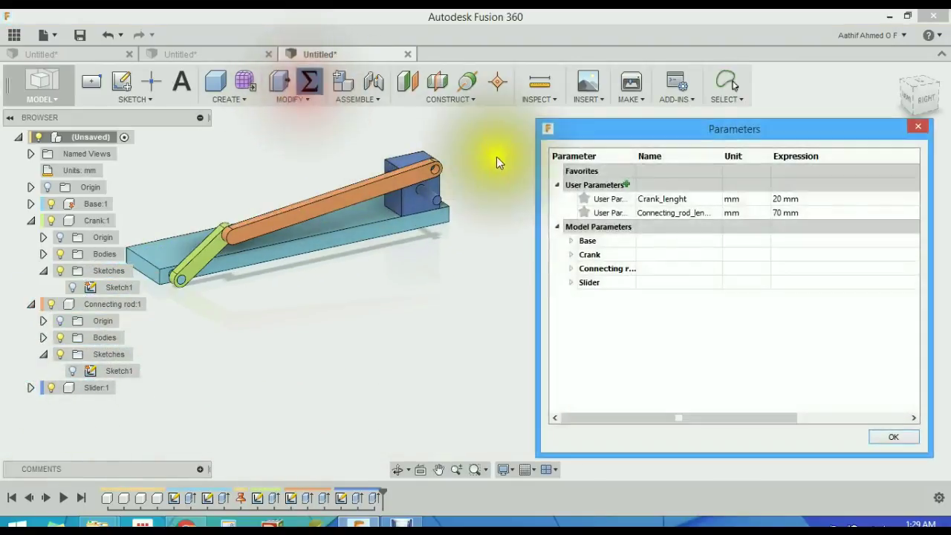
left_click(787, 213)
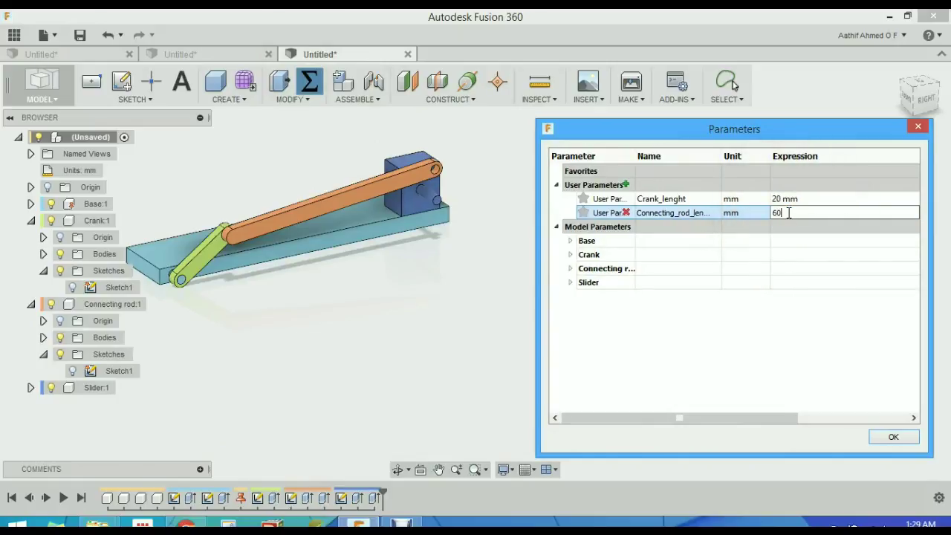
left_click(892, 437)
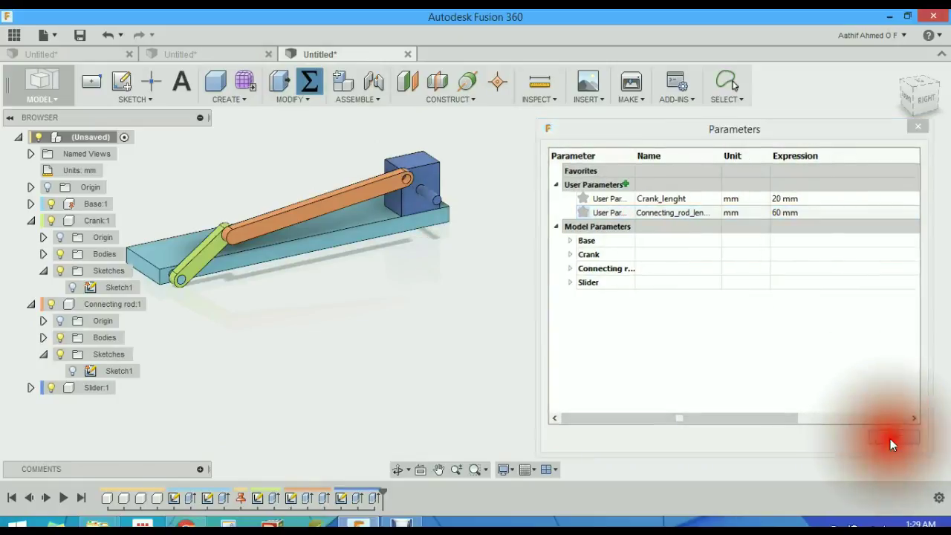
Step: Try moving the connecting rod and crank away from the base, and revert them to their original positions
middle_click_drag(554, 288, 520, 290, "shift")
middle_click_drag(376, 274, 613, 294)
middle_click_drag(499, 295, 516, 318, "shift")
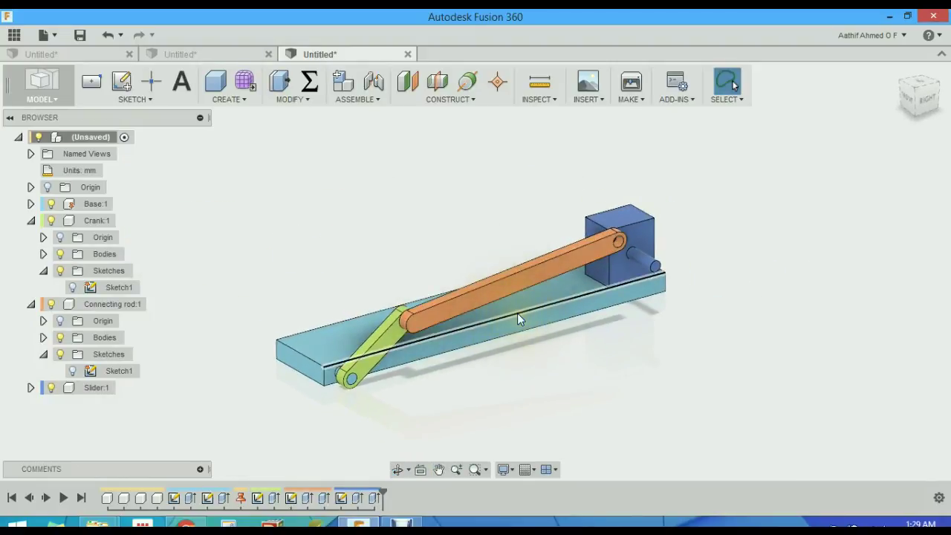
left_click_drag(459, 296, 625, 340)
left_click_drag(383, 357, 355, 249)
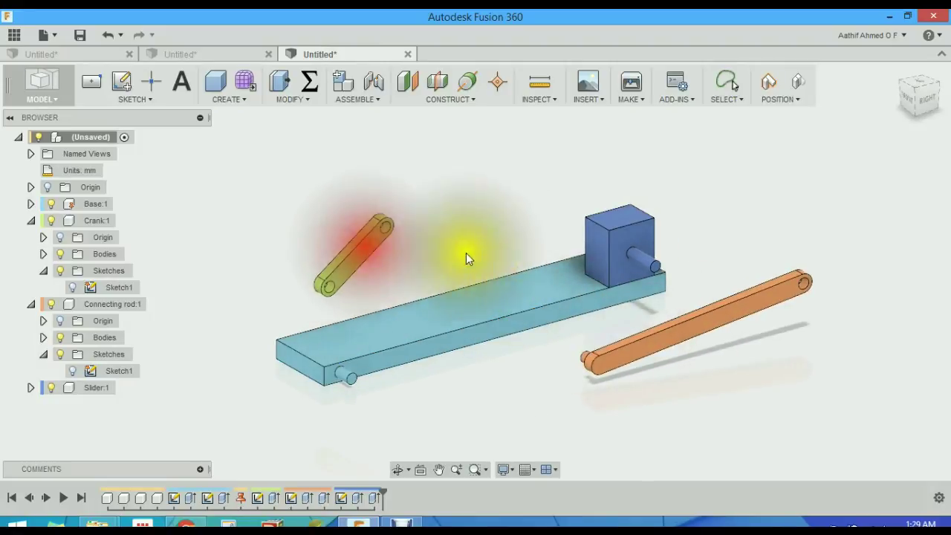
left_click(790, 79)
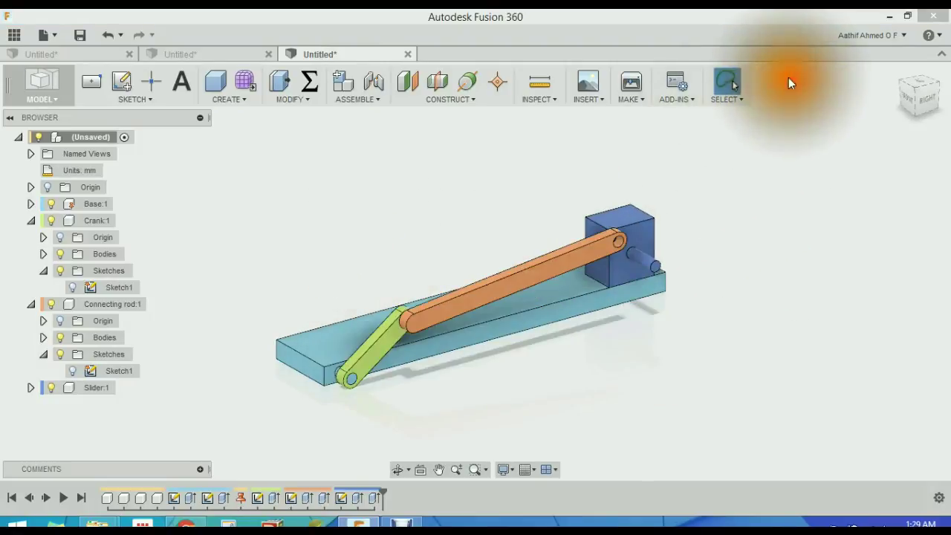
Step: Move the crank, connecting rod and slider apart from their assembled positions and capture the new positions
left_click_drag(383, 349, 345, 264)
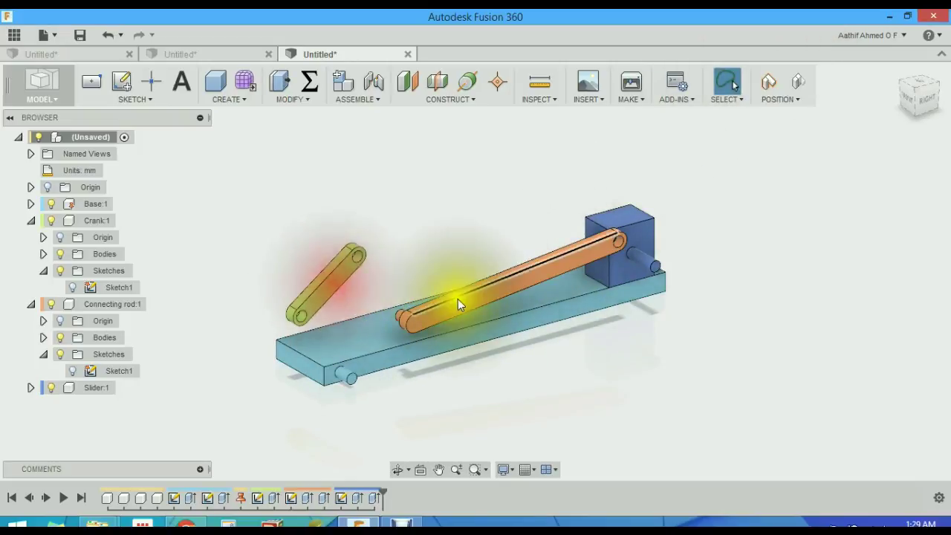
left_click_drag(457, 300, 598, 349)
left_click_drag(603, 249, 585, 234)
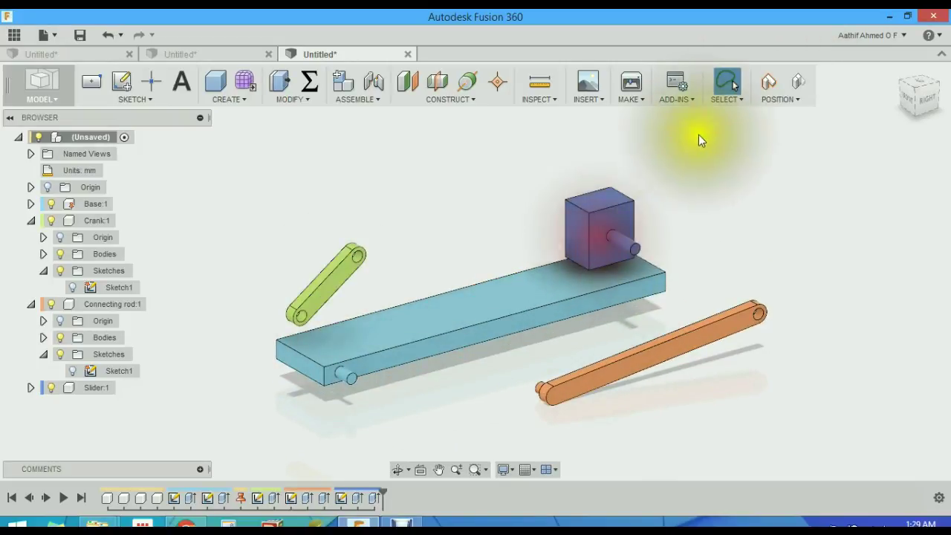
left_click(771, 80)
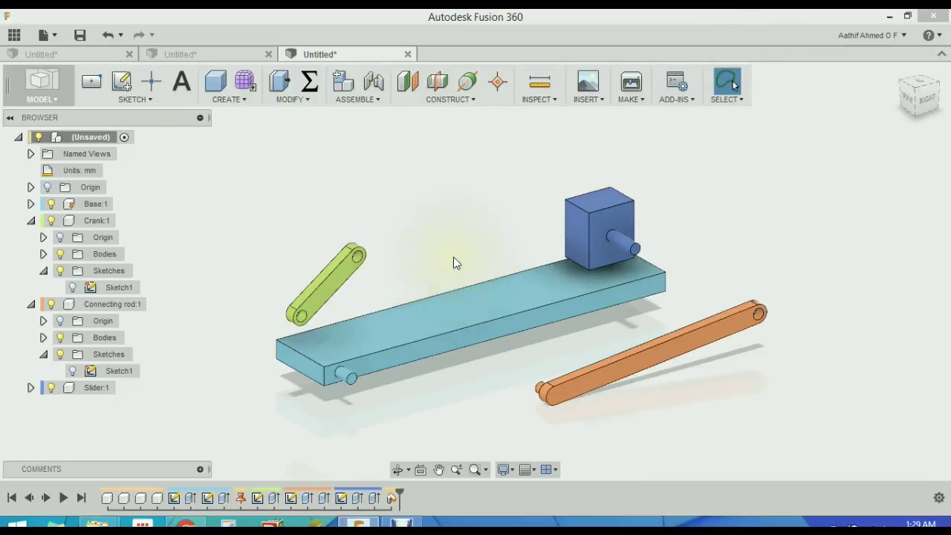
Step: Join the hole at the crank's lower end to the base's pin with a revolute joint
key("j")
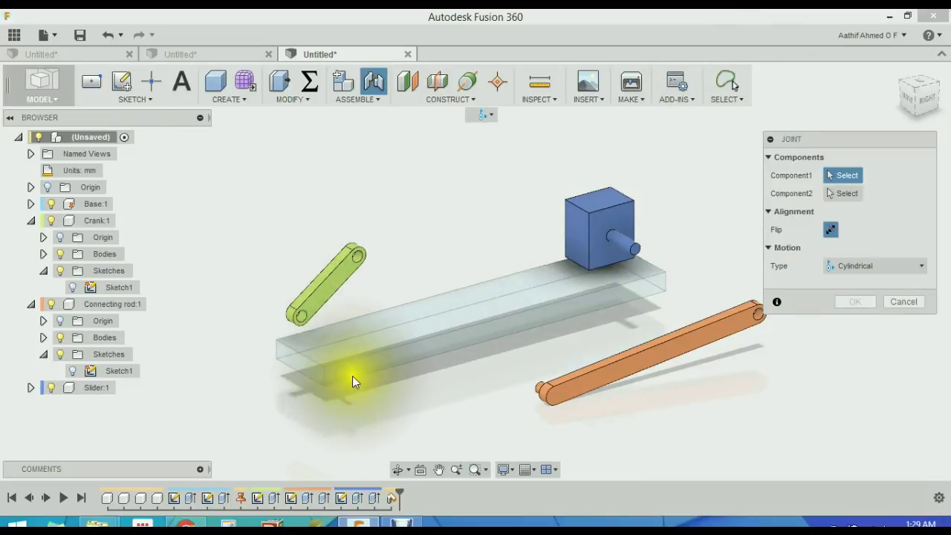
middle_click_drag(298, 319, 511, 333, "shift")
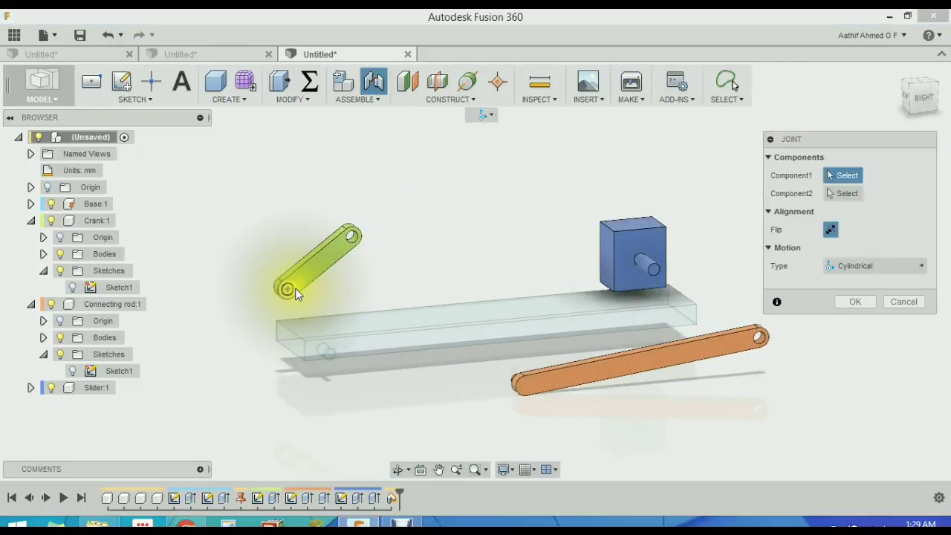
left_click(295, 294)
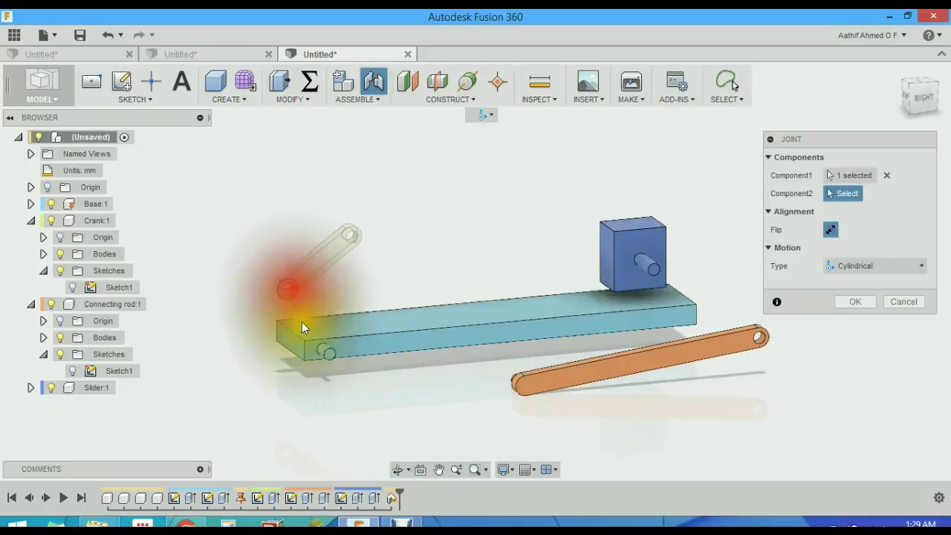
left_click(332, 352)
left_click(874, 300)
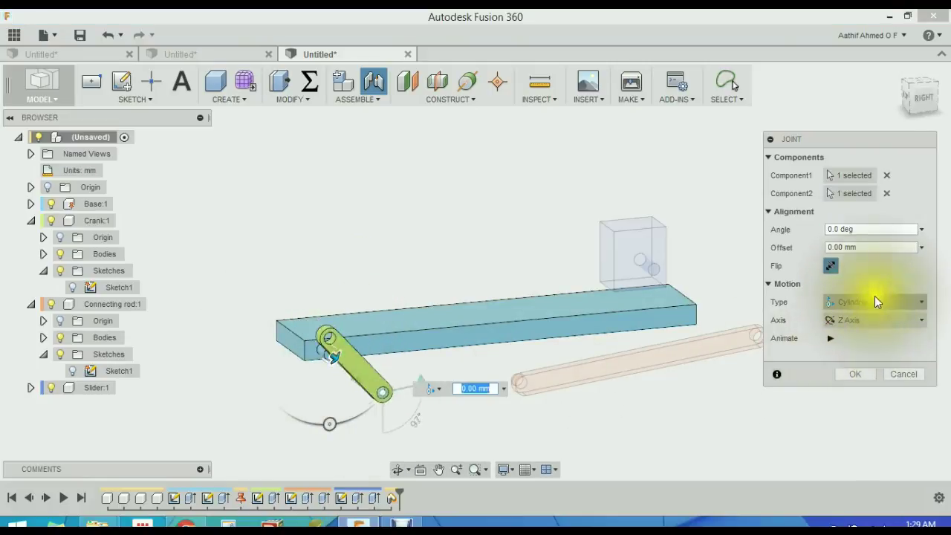
left_click(873, 338)
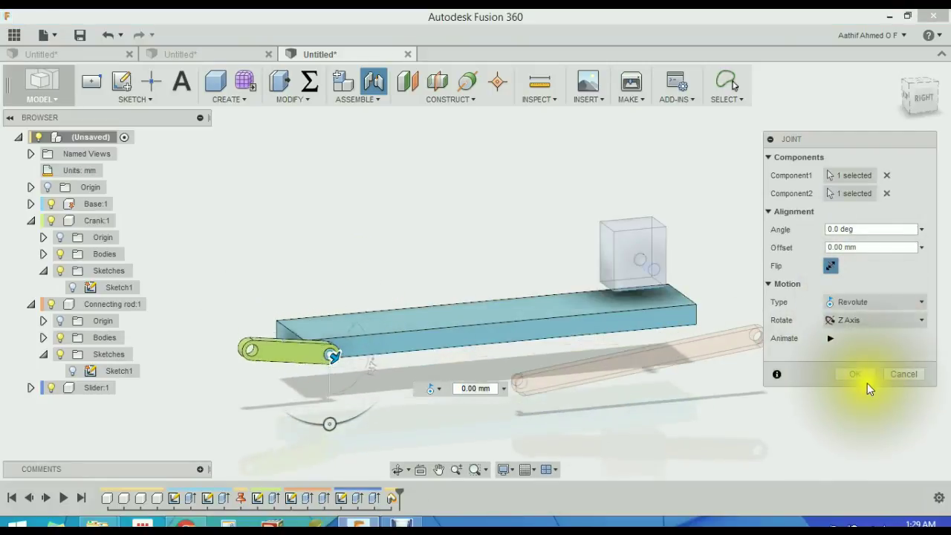
left_click(856, 374)
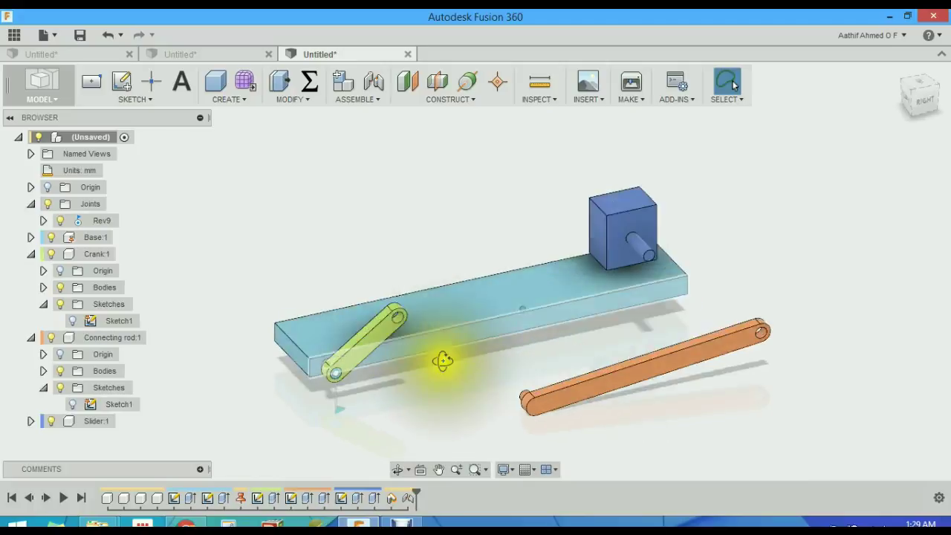
Step: Join the connecting rod's pin to the hole at the crank's free end with a revolute joint
key("j")
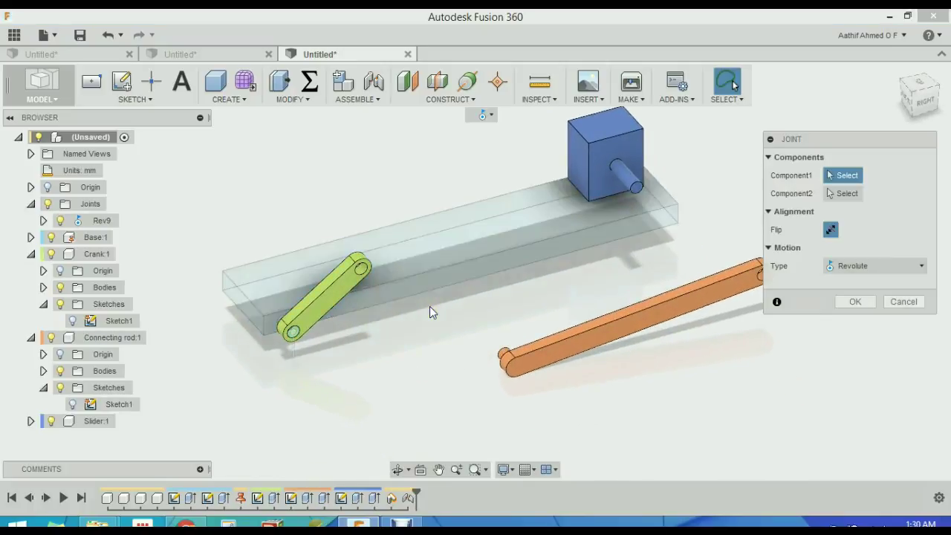
middle_click_drag(484, 353, 583, 272, "shift")
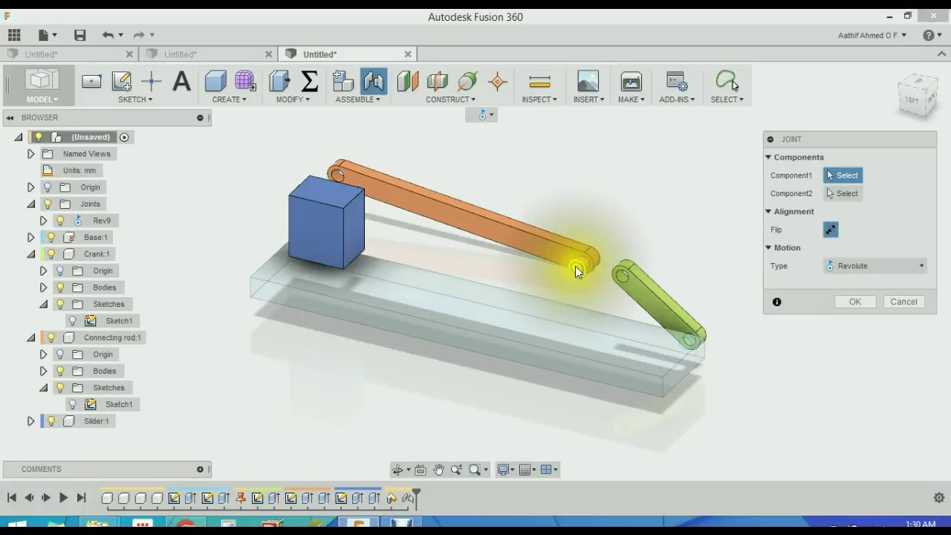
left_click(581, 267)
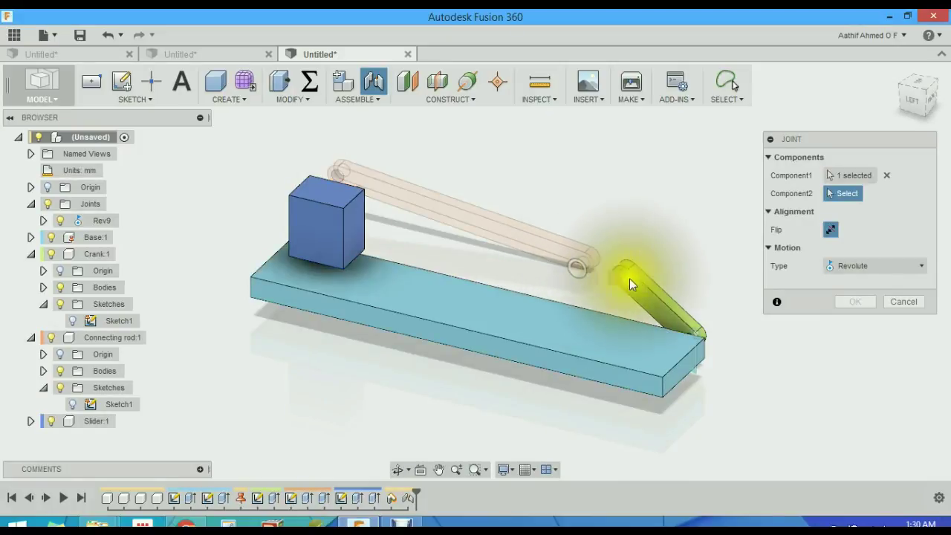
scroll(631, 289, "down", 2)
scroll(630, 294, "down", 1)
middle_click_drag(627, 292, 600, 265)
scroll(602, 262, "down", 1)
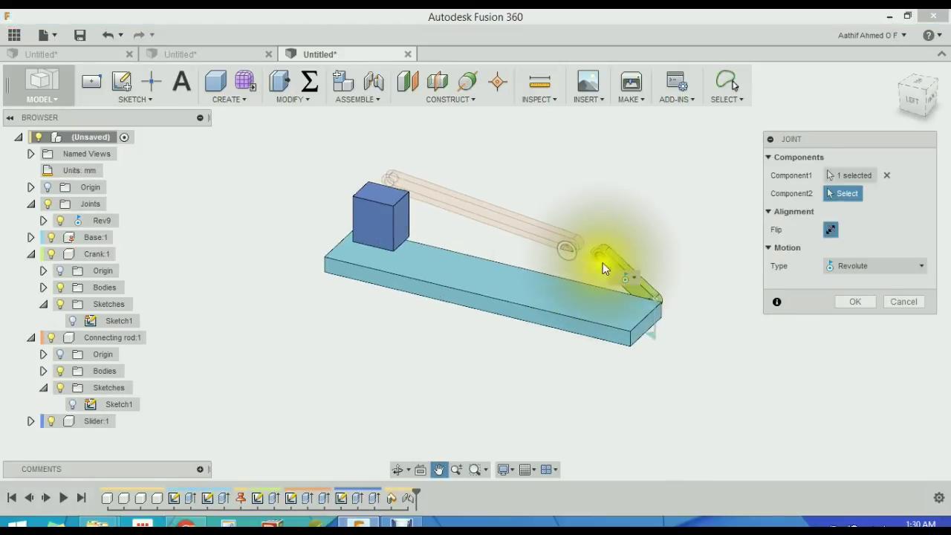
left_click(600, 260)
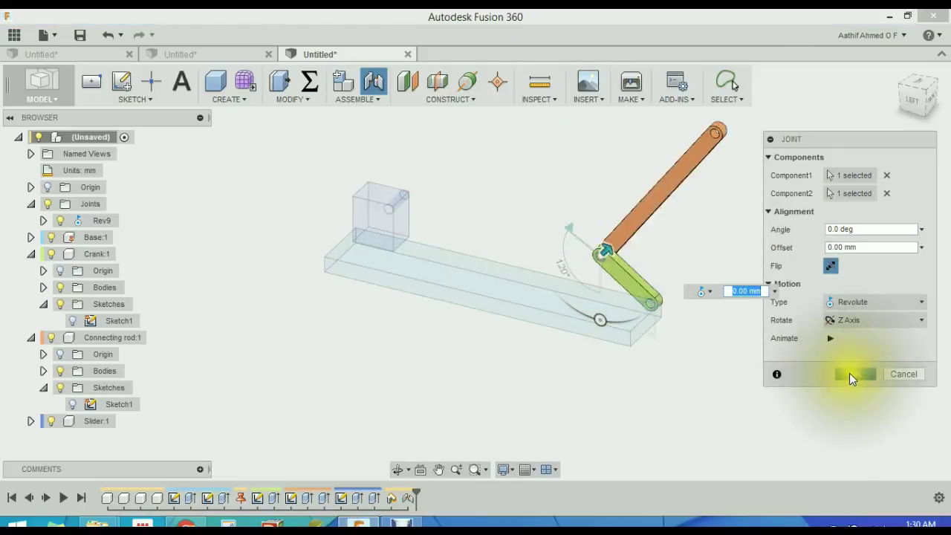
left_click(851, 375)
Step: Create a slider joint from the lower corner of the slider block's end face to the upper corner of the base's end face, with flipped alignment
middle_click_drag(664, 322, 614, 300, "shift")
scroll(537, 297, "down", 1)
scroll(473, 312, "up", 4)
middle_click_drag(538, 297, 470, 317)
key("j")
left_click(867, 268)
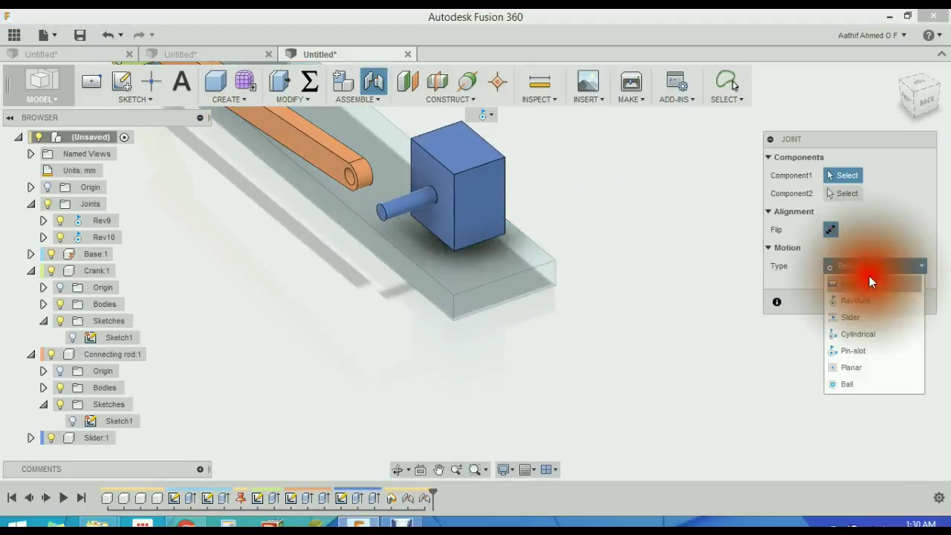
left_click(857, 321)
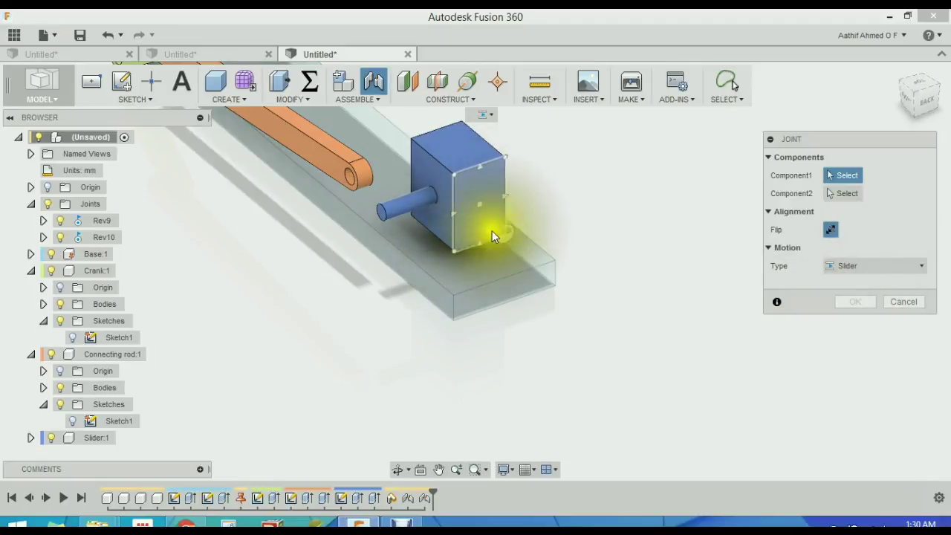
left_click(458, 246)
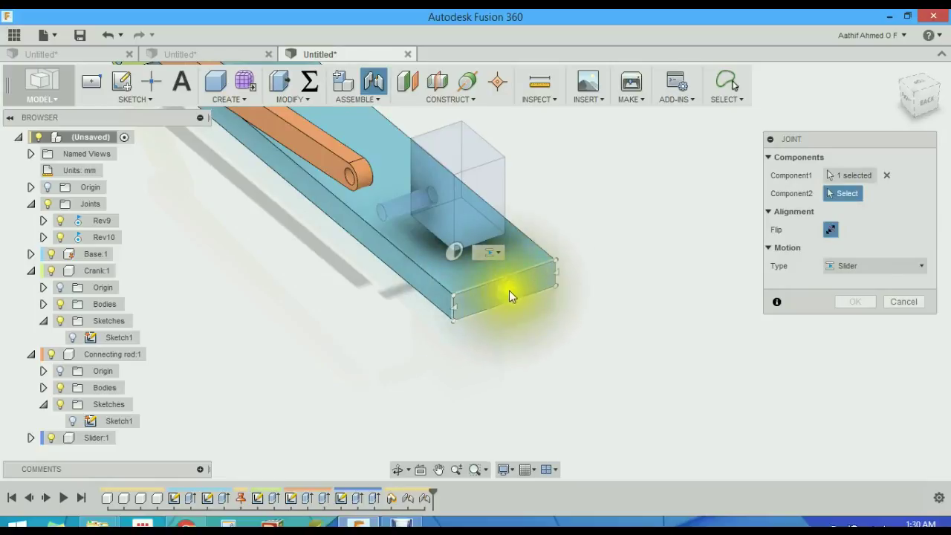
left_click(452, 291)
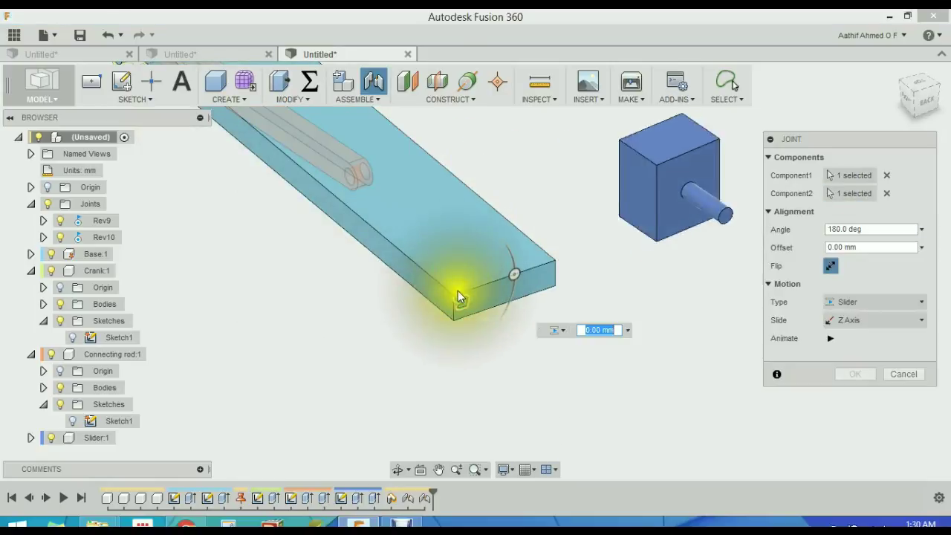
left_click(832, 266)
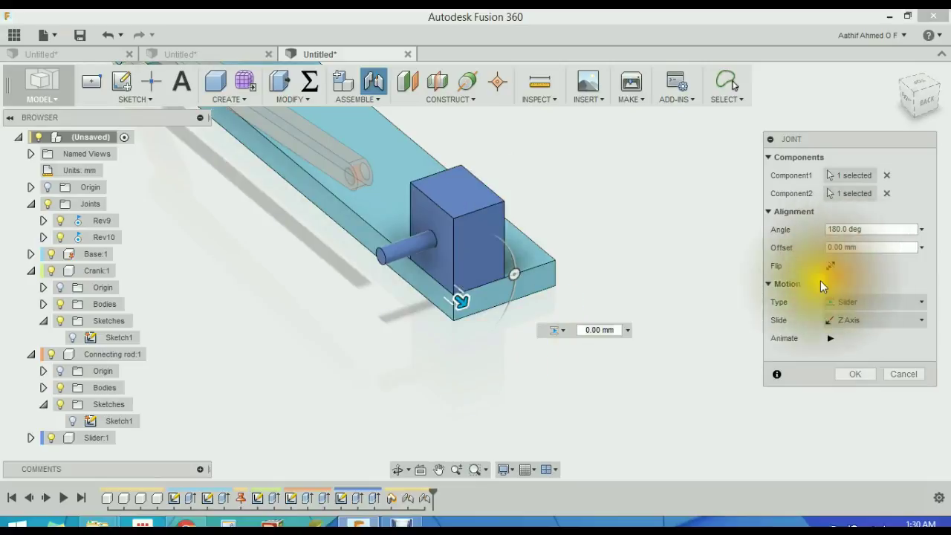
left_click(855, 374)
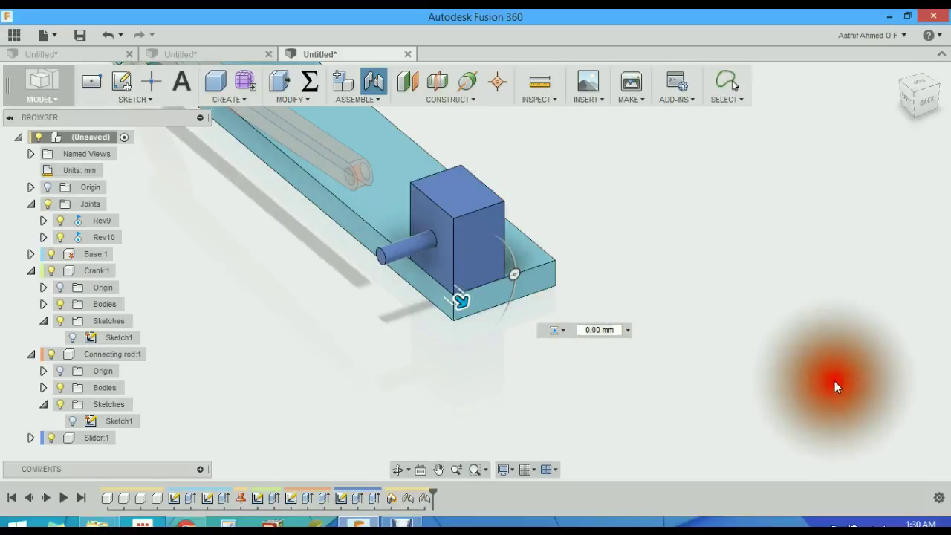
Step: Join the hole at the connecting rod's free end to the slider's pin with a cylindrical joint
middle_click_drag(405, 301, 346, 250, "shift")
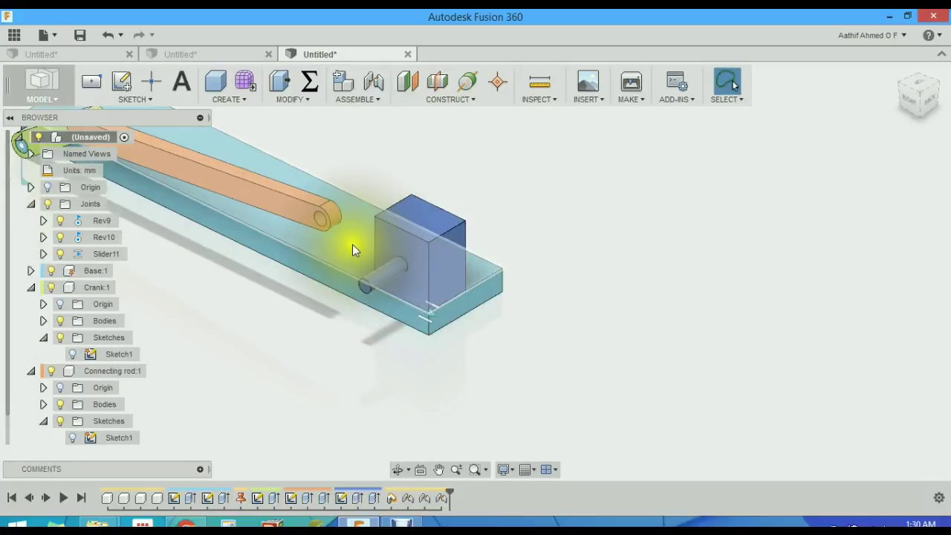
key("j")
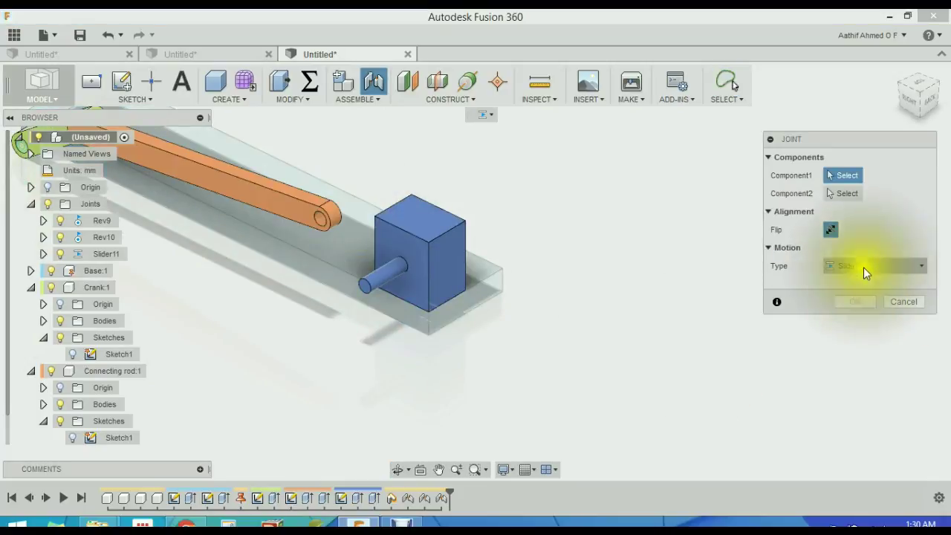
left_click(863, 267)
left_click(853, 333)
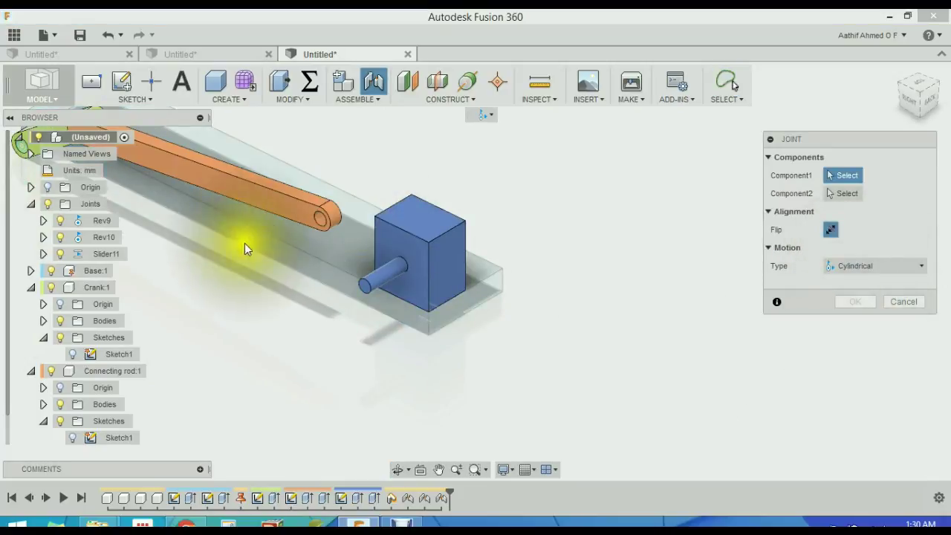
left_click(324, 219)
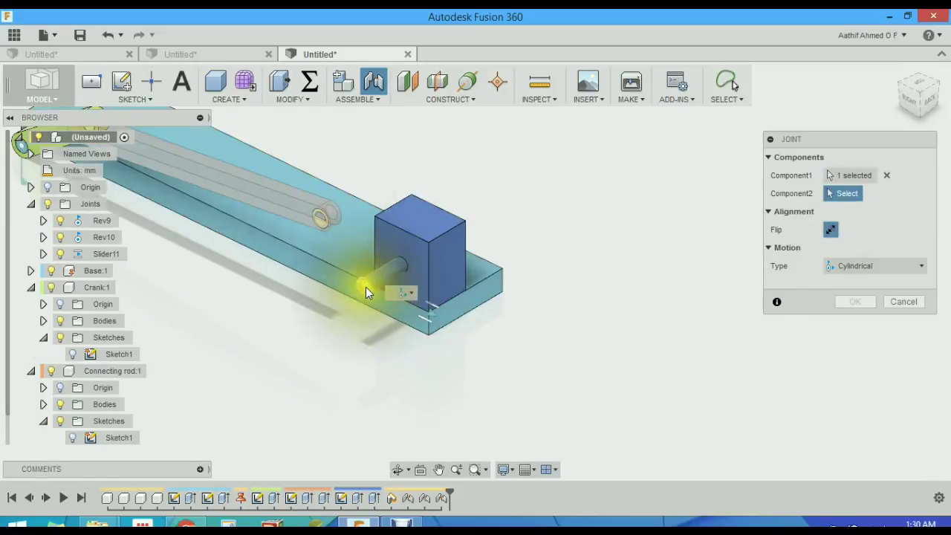
left_click(366, 286)
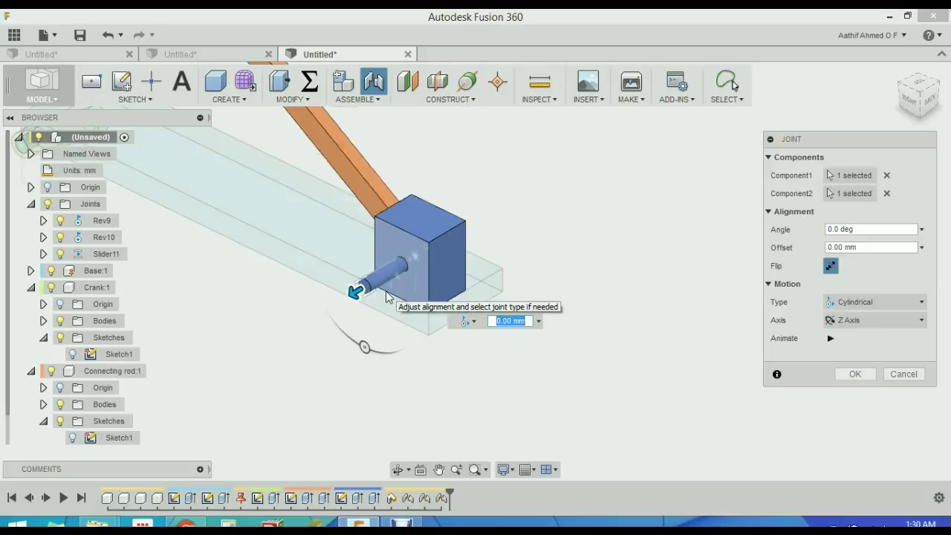
left_click(855, 374)
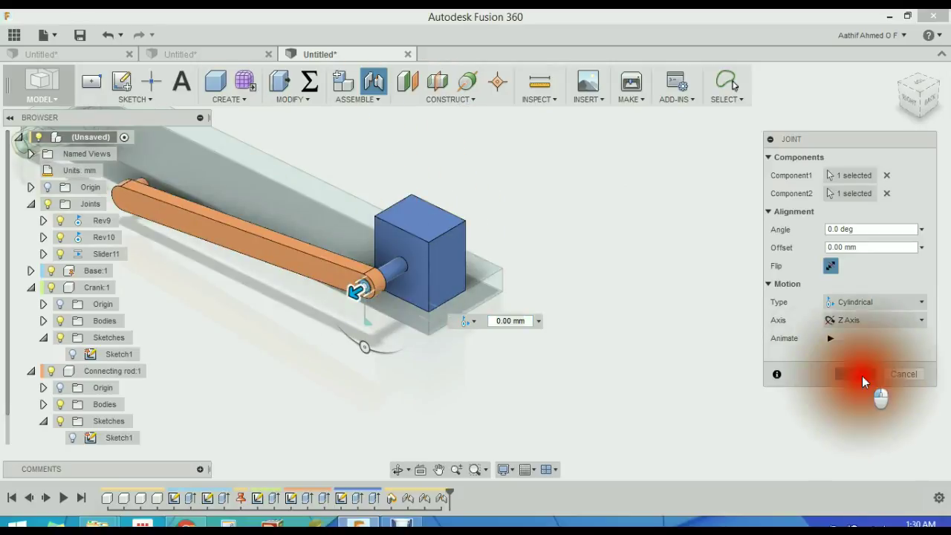
Step: Rotate the crank about its base joint by about 30 degrees to test the mechanism's movement
scroll(522, 241, "up", 5)
scroll(561, 298, "down", 3)
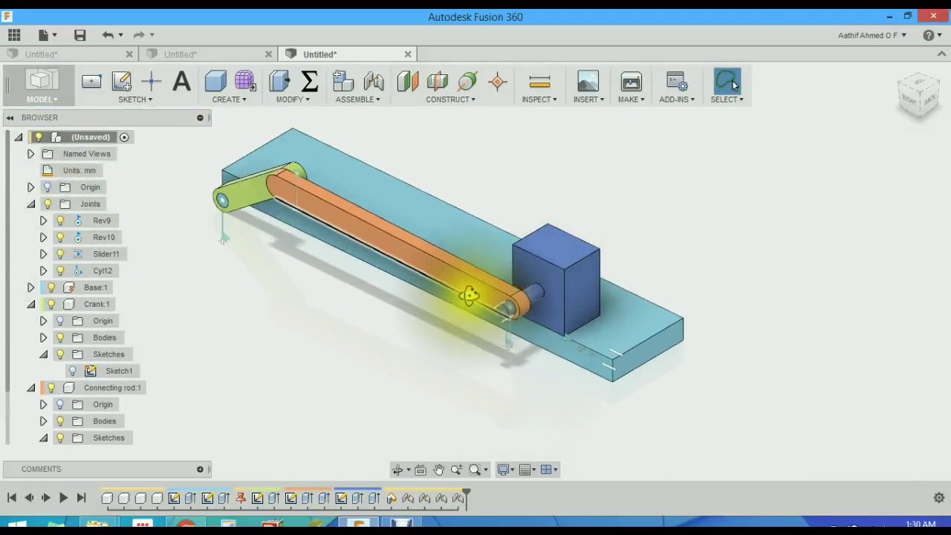
middle_click_drag(468, 294, 543, 290, "shift")
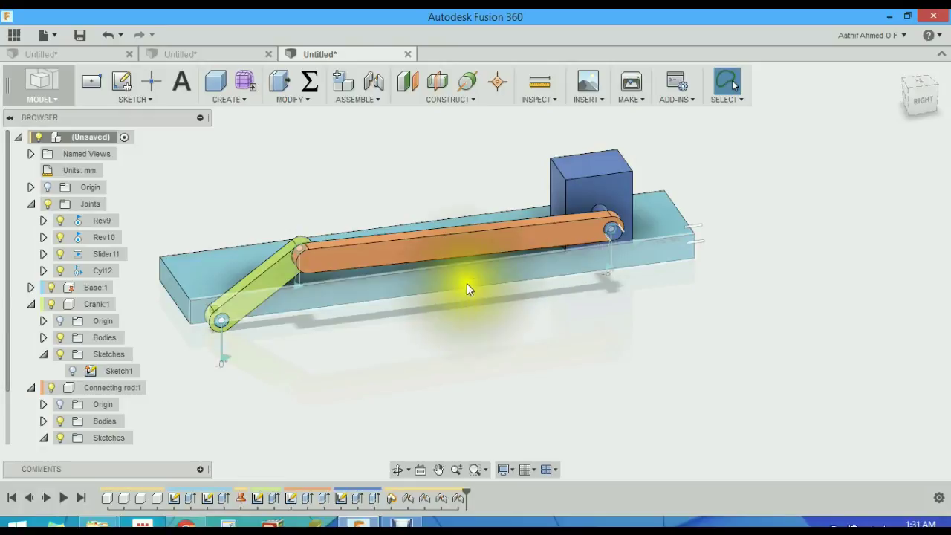
scroll(433, 335, "up", 1)
middle_click_drag(433, 335, 336, 364)
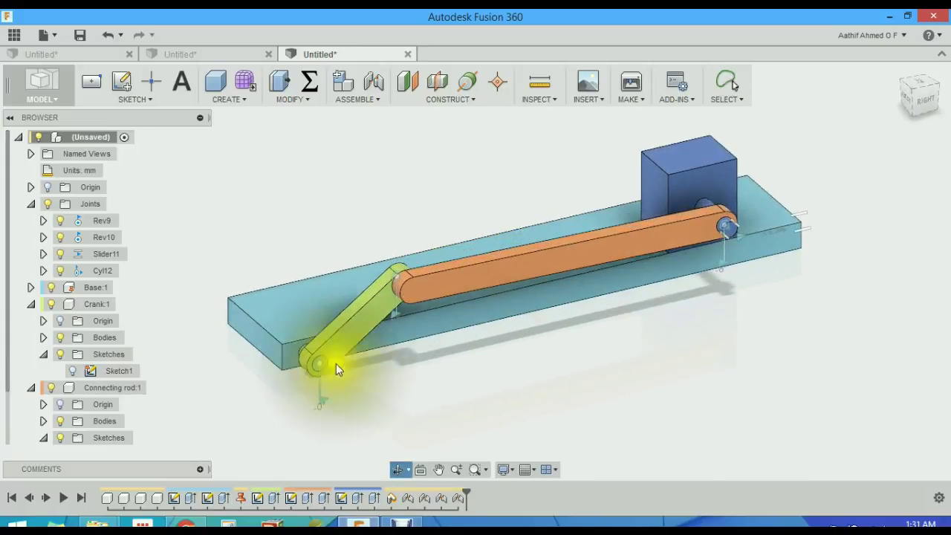
left_click(320, 399)
left_click_drag(318, 426, 351, 411)
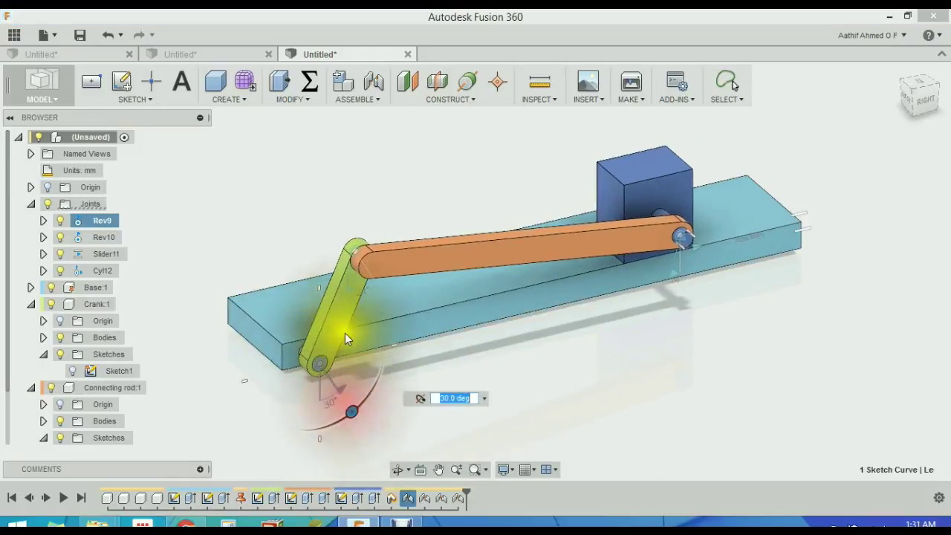
Step: Animate the crank-to-base revolute joint to check the full motion of the mechanism
left_click(102, 222)
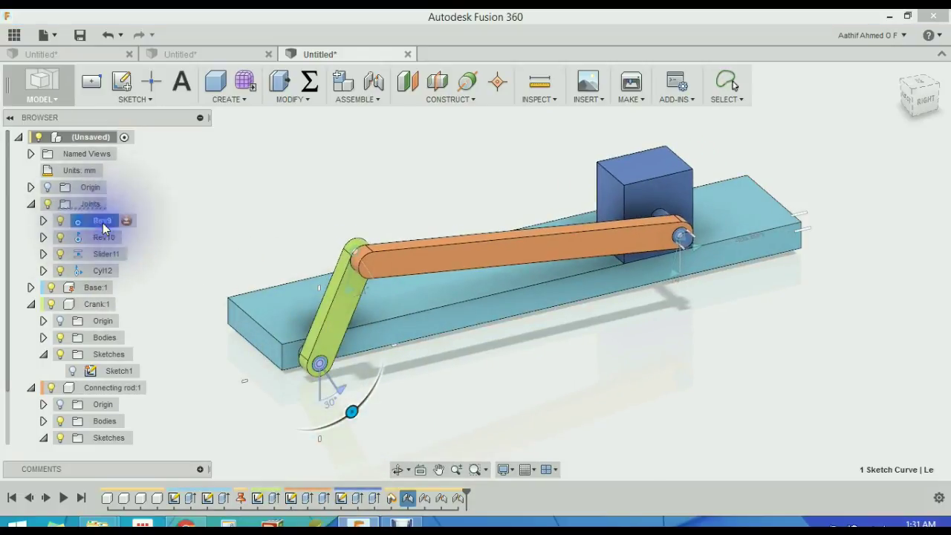
right_click(103, 224)
left_click(135, 315)
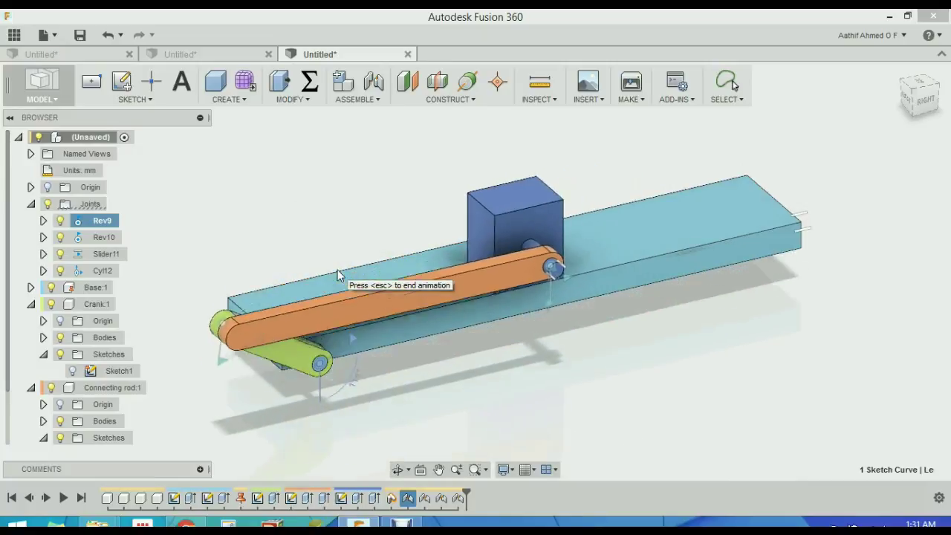
Step: Set the Connecting_rod_length user parameter to 50 mm and apply it to the assembled mechanism
left_click(312, 80)
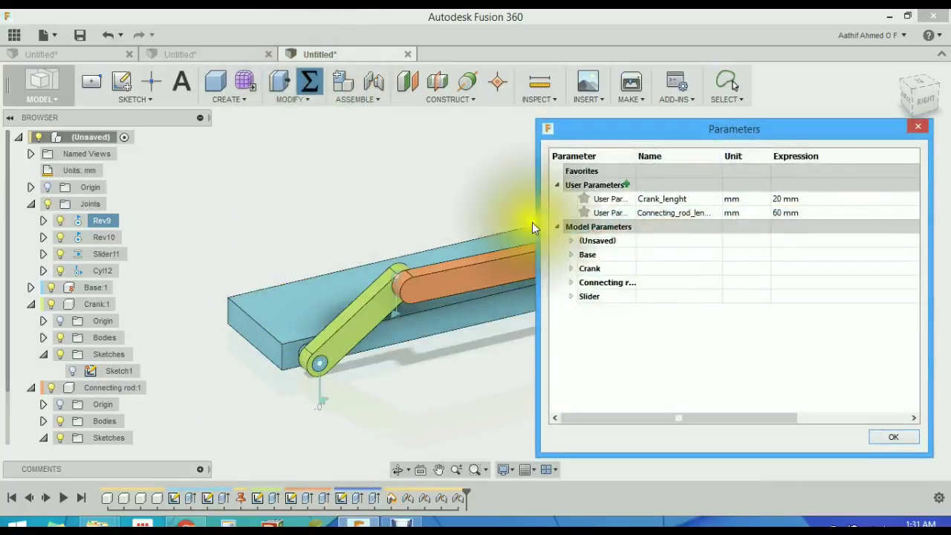
left_click(783, 213)
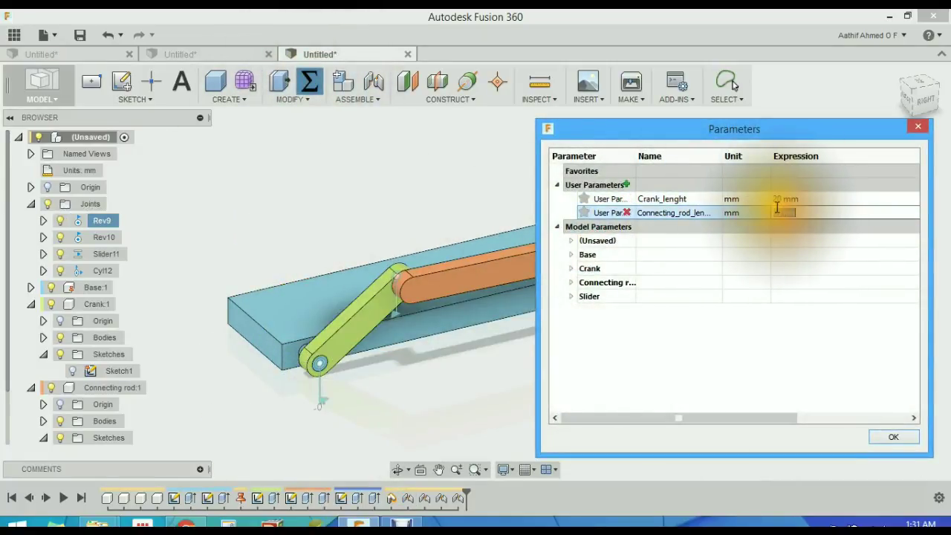
type("50")
key("Return")
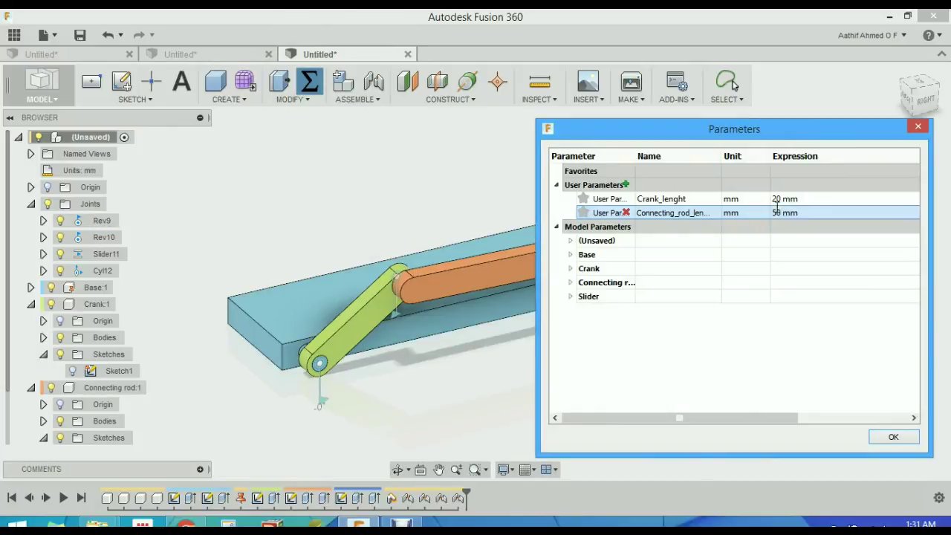
left_click(881, 437)
middle_click_drag(726, 345, 611, 330, "shift")
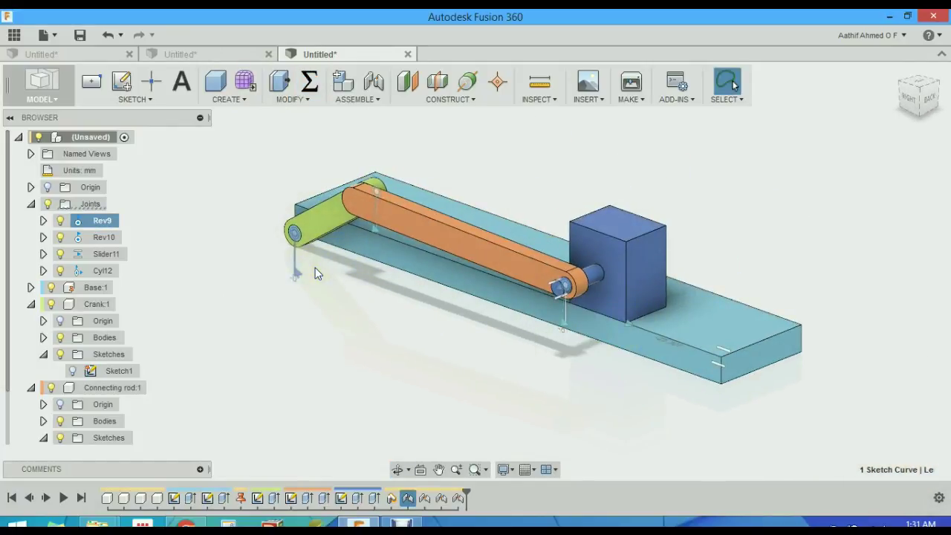